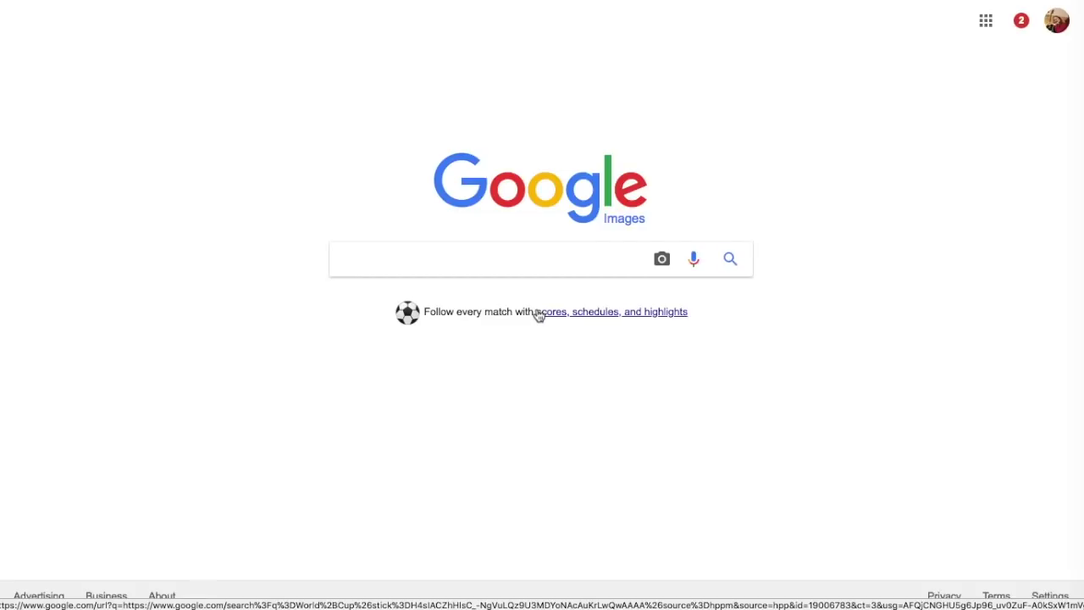
- Search Google Images for 'tribal svg'
left_click(515, 264)
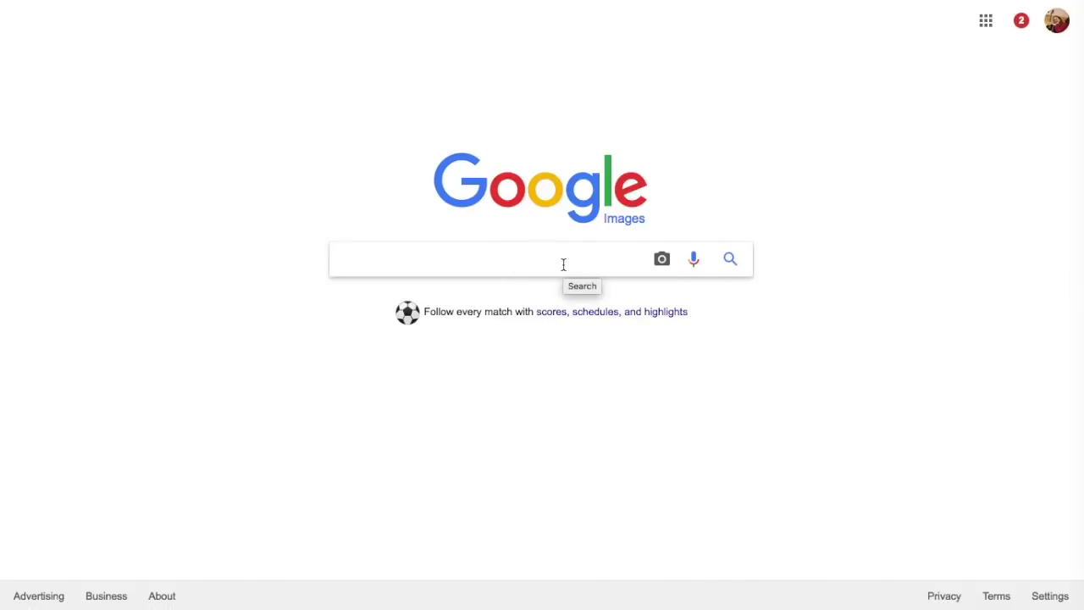
type("tri")
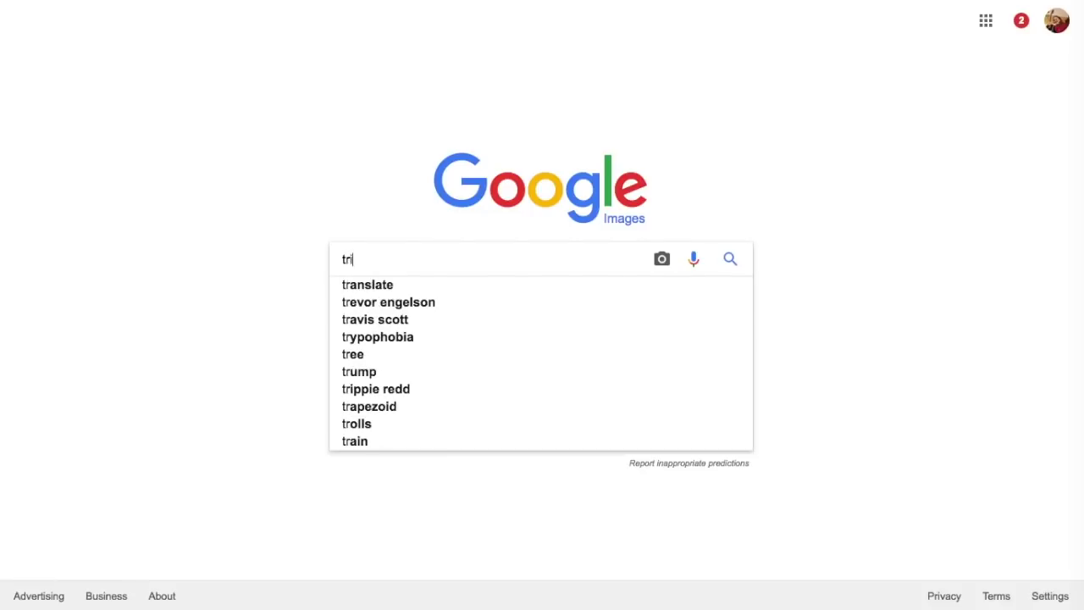
type("bal svg")
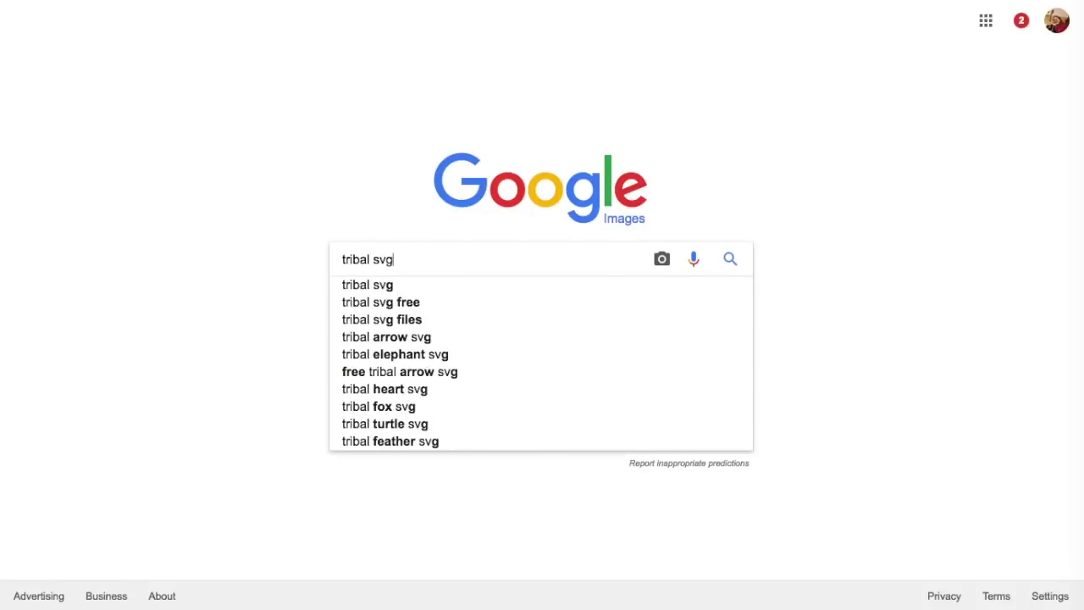
key("Return")
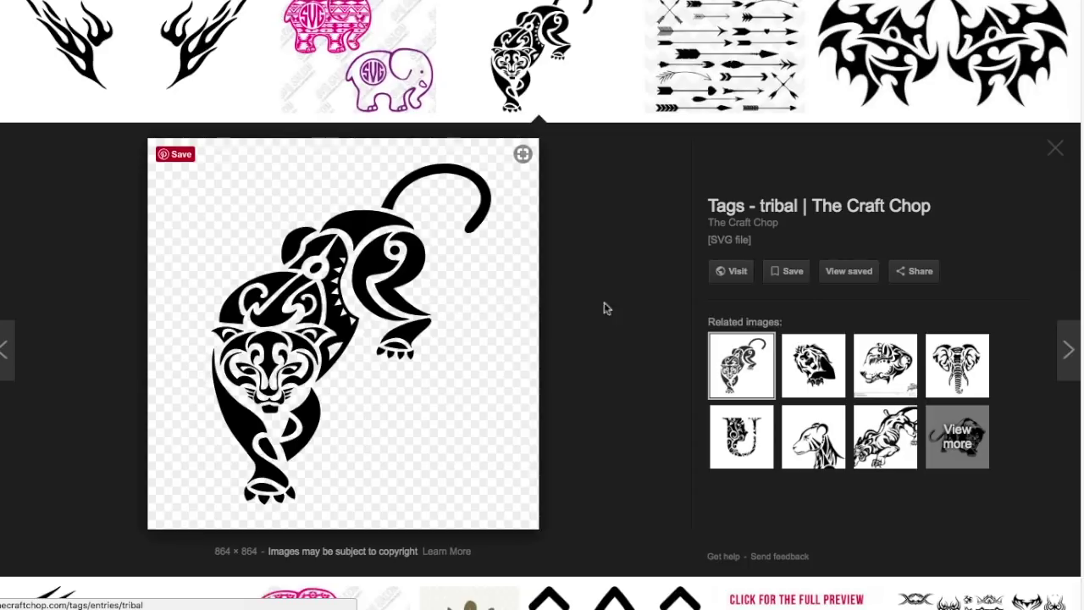
- Save the tribal panther image as liontribal.svg in the Downloads folder
right_click(344, 327)
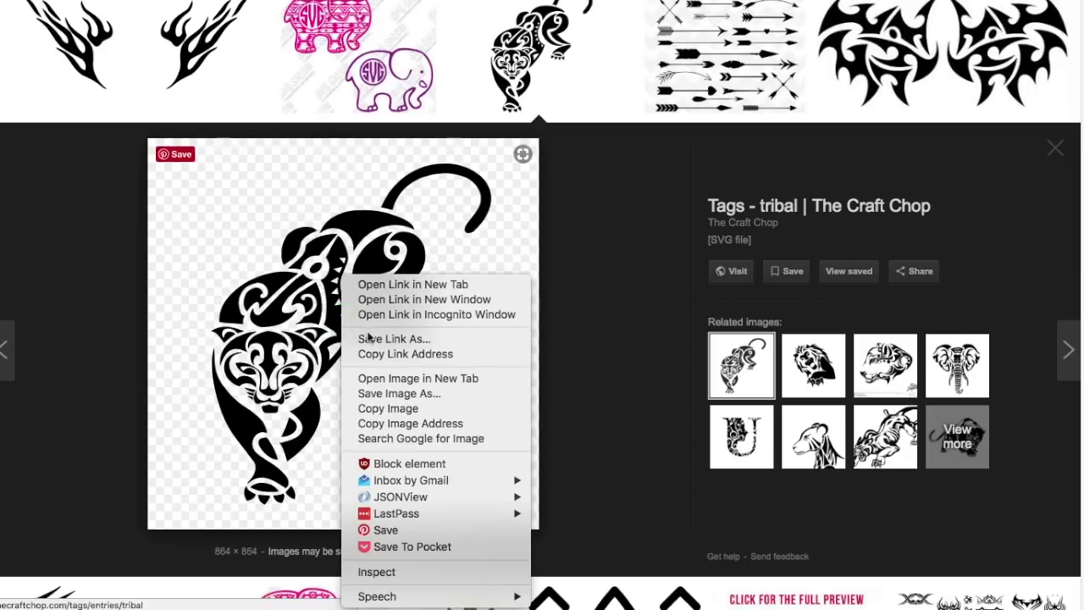
left_click(395, 394)
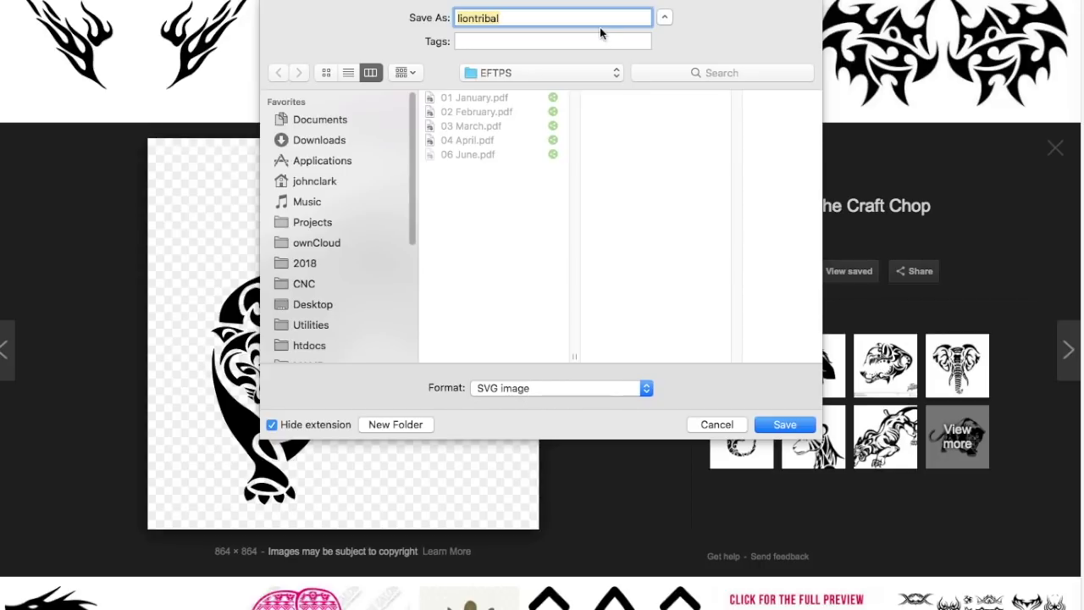
left_click(319, 139)
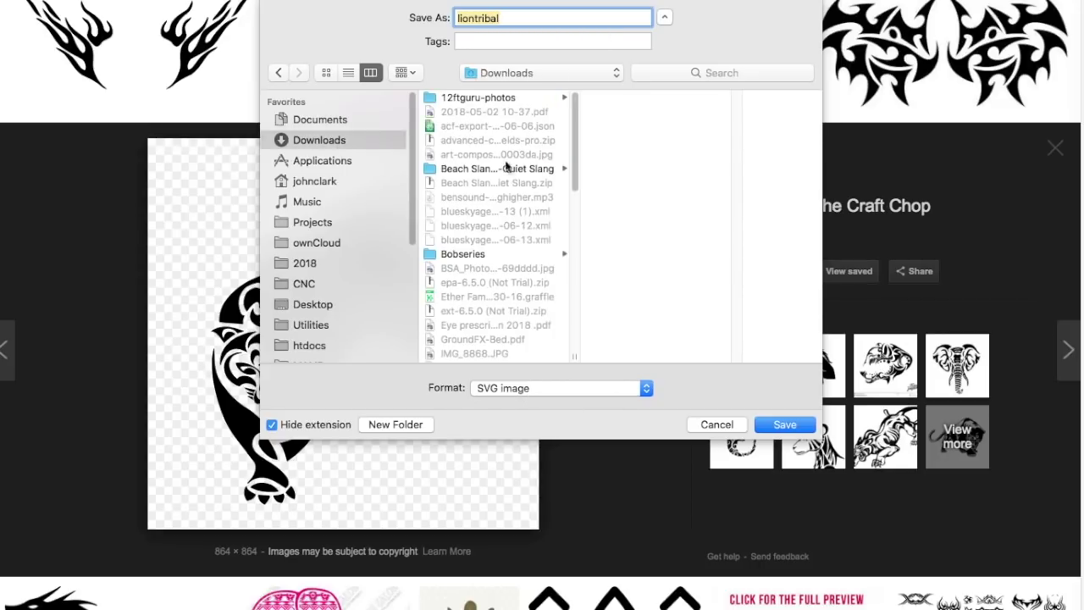
left_click(783, 425)
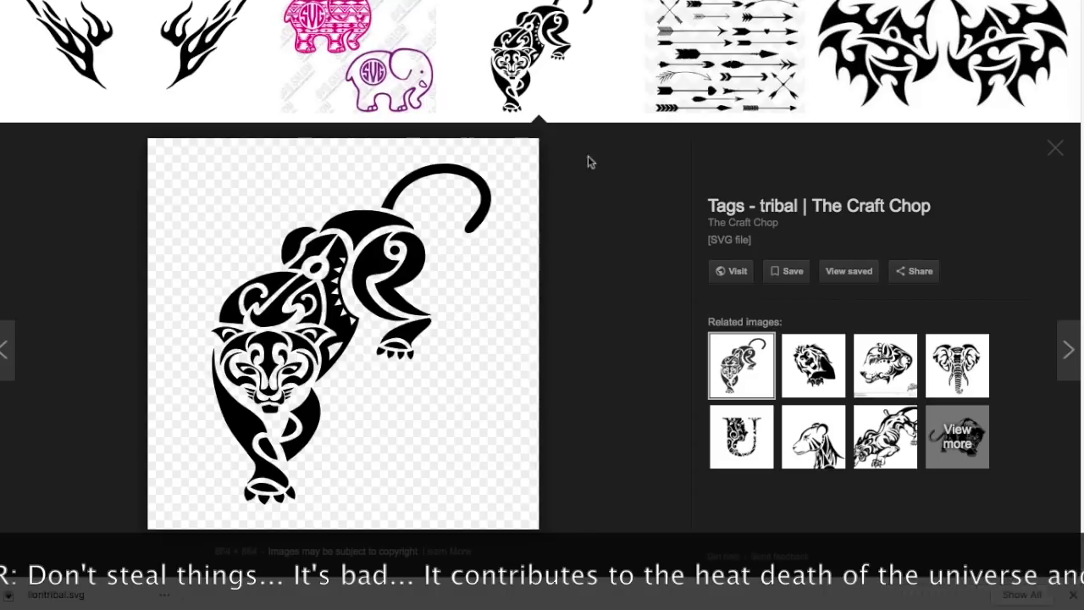
mouse_move(520, 242)
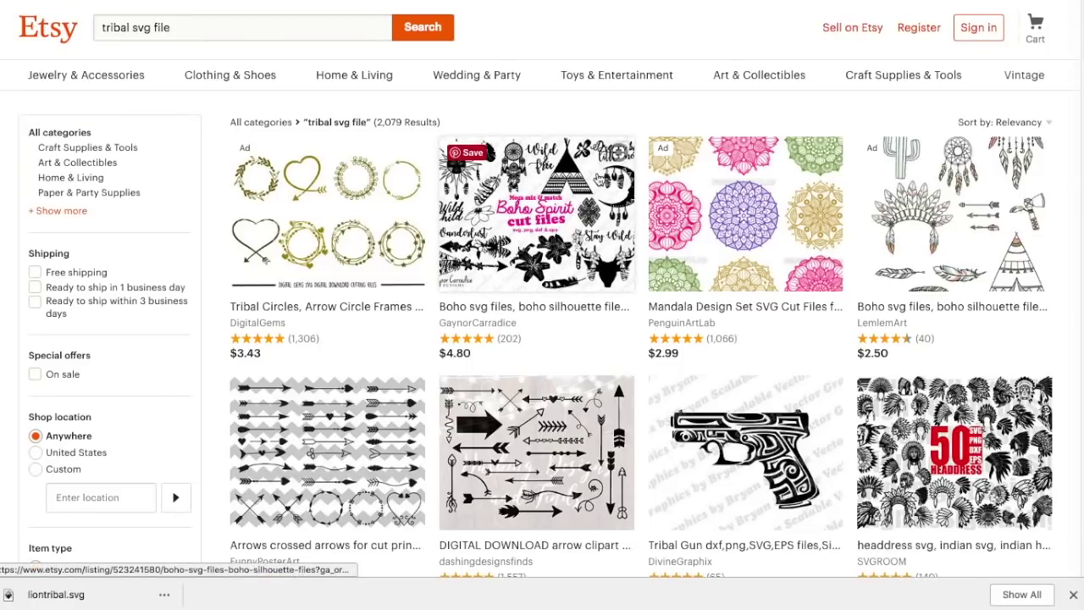
- Scroll through the Etsy listings for 'tribal svg file'
scroll(598, 178, "down", 1)
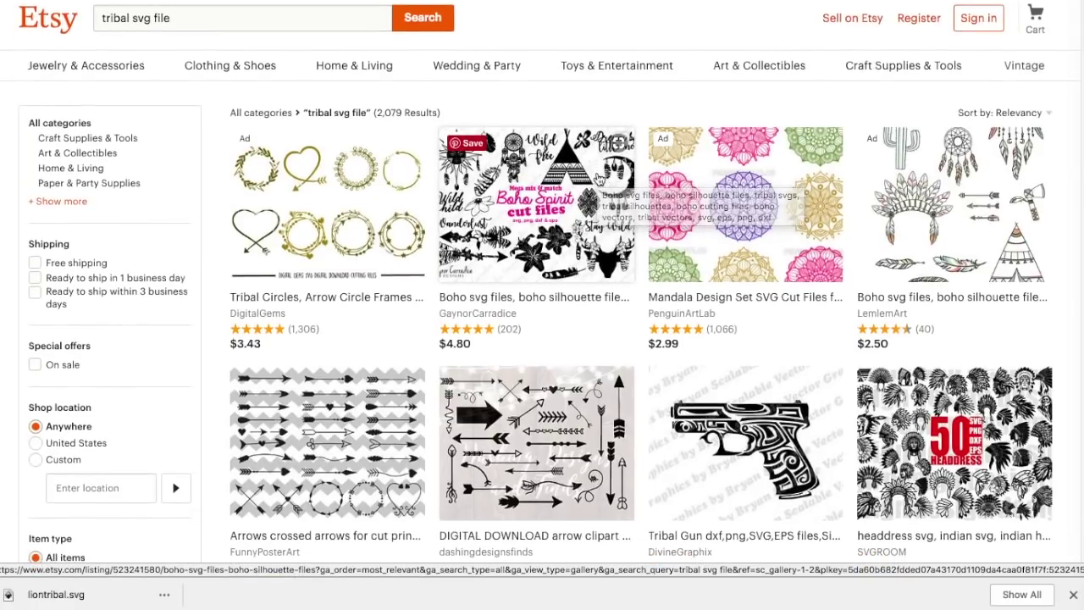
scroll(598, 178, "down", 5)
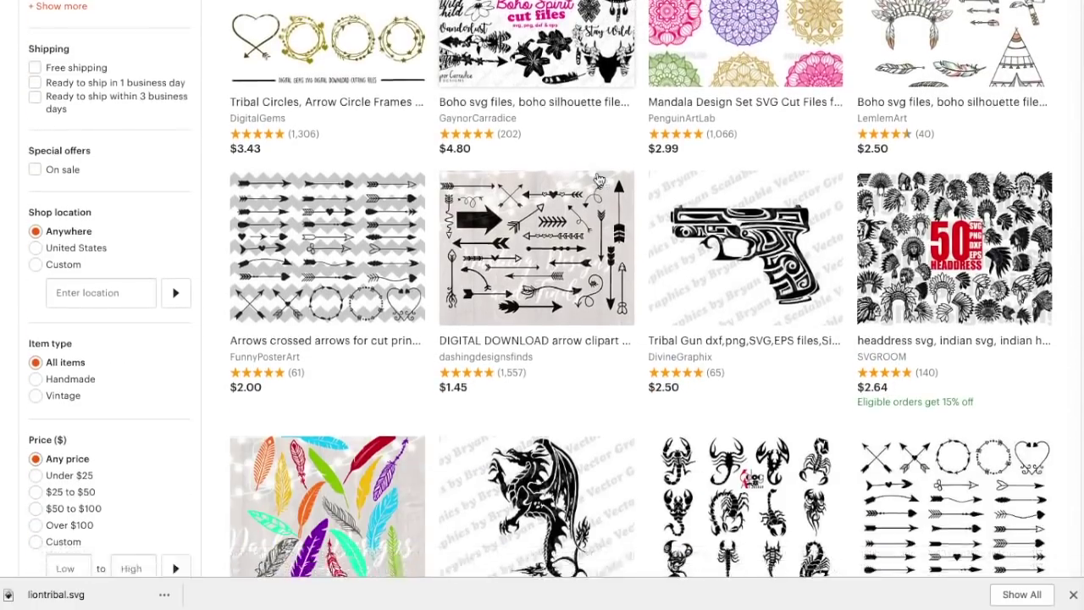
scroll(598, 178, "down", 2)
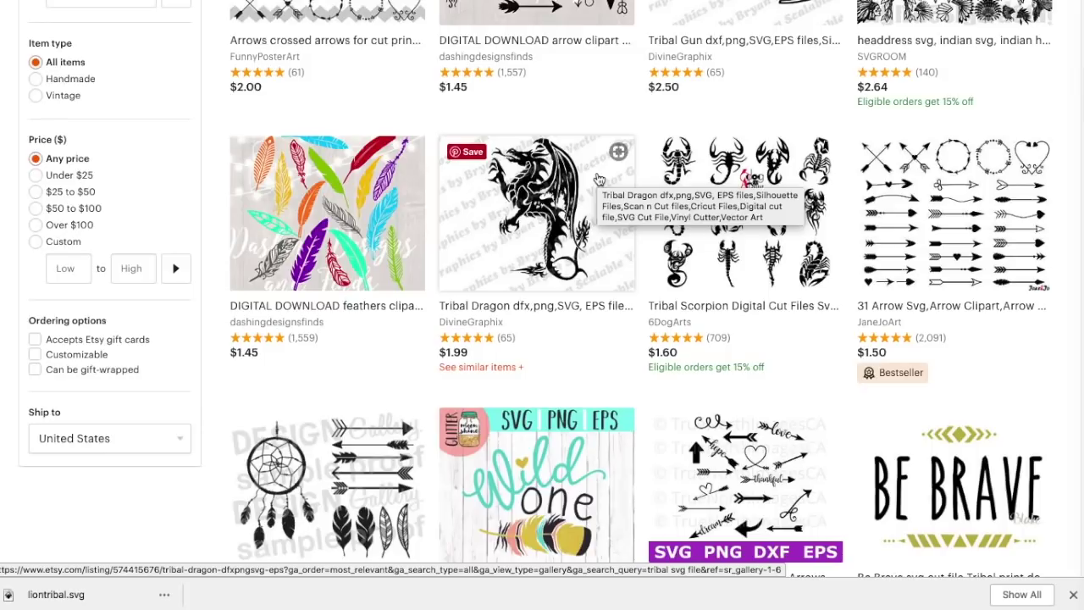
scroll(598, 177, "down", 6)
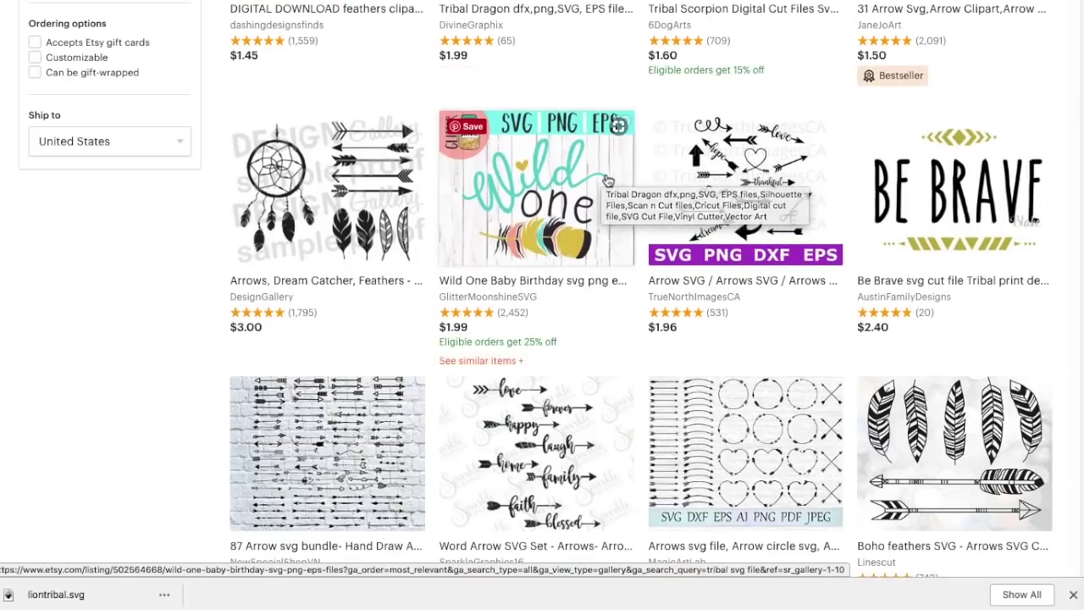
scroll(606, 181, "down", 9)
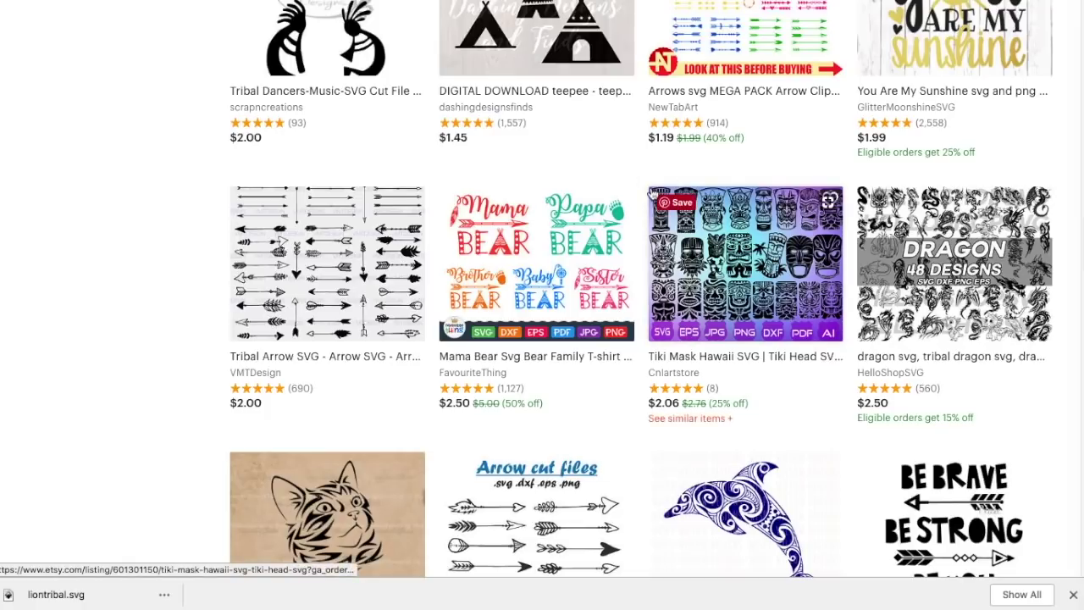
scroll(638, 189, "down", 1)
scroll(638, 189, "down", 4)
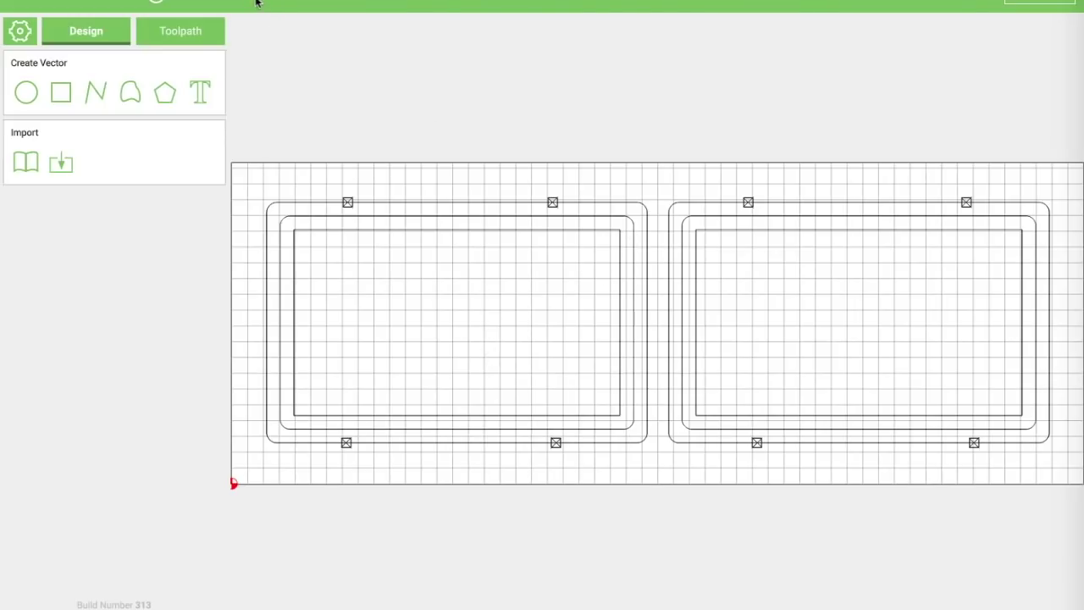
- Save the two-box design as 'boxtop' in the Boxes folder and select the right-hand box
left_click(256, 2)
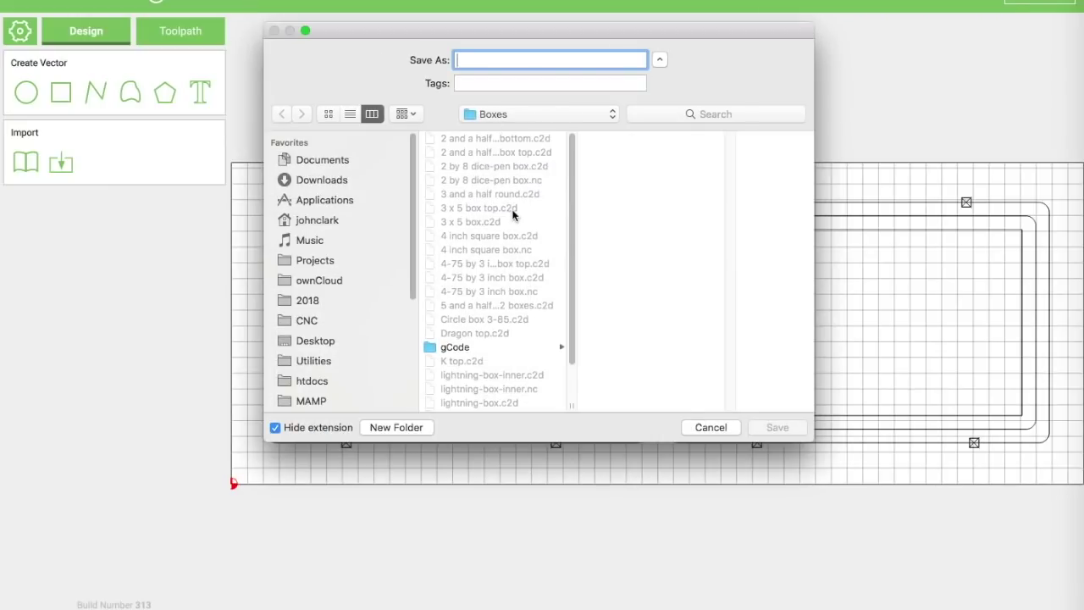
type("boxtop")
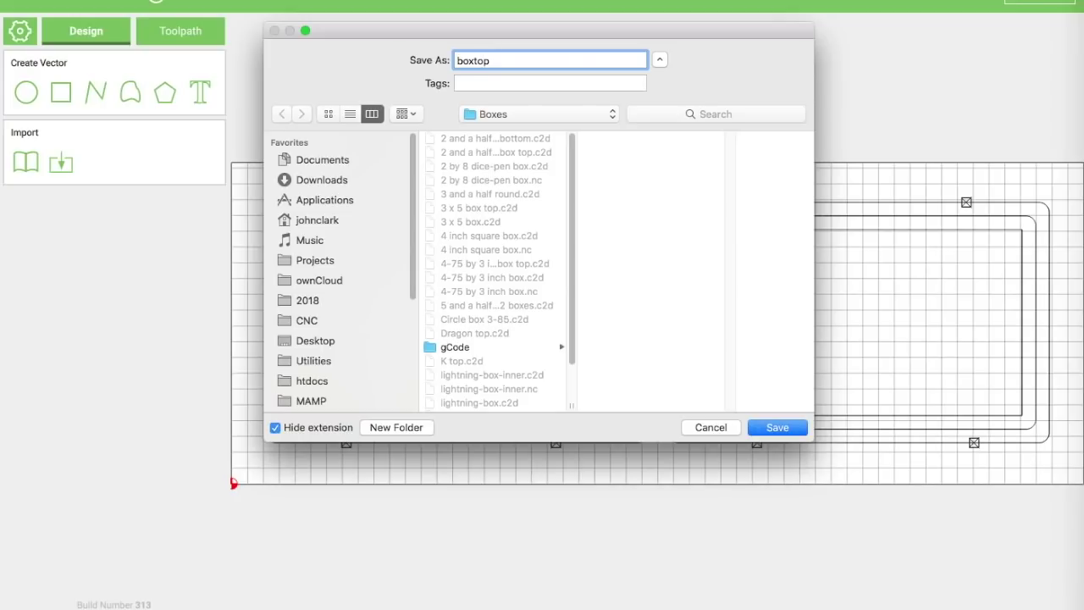
key("Return")
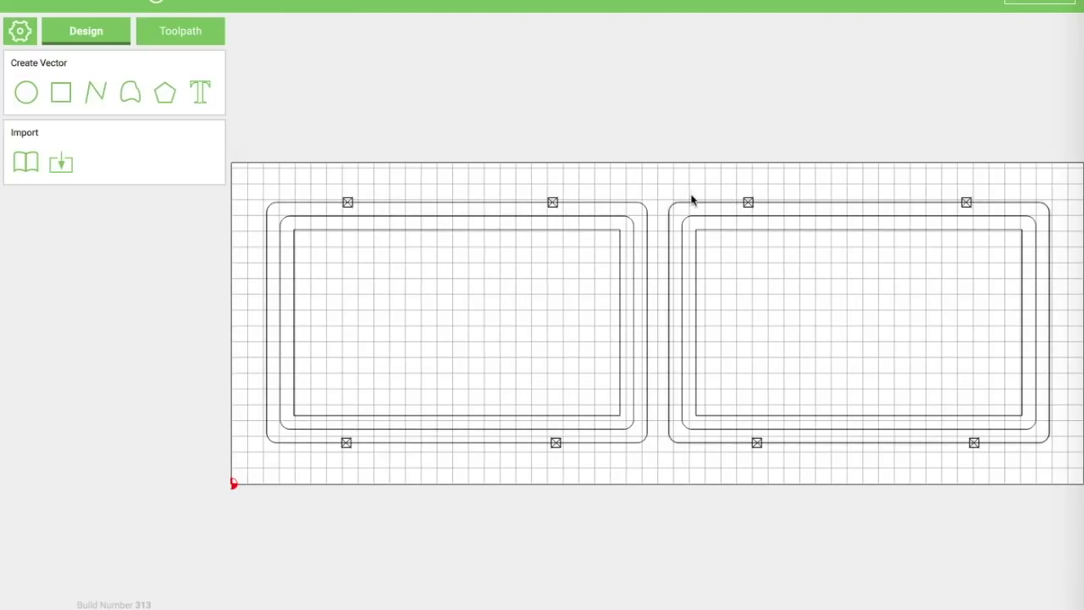
left_click(733, 231)
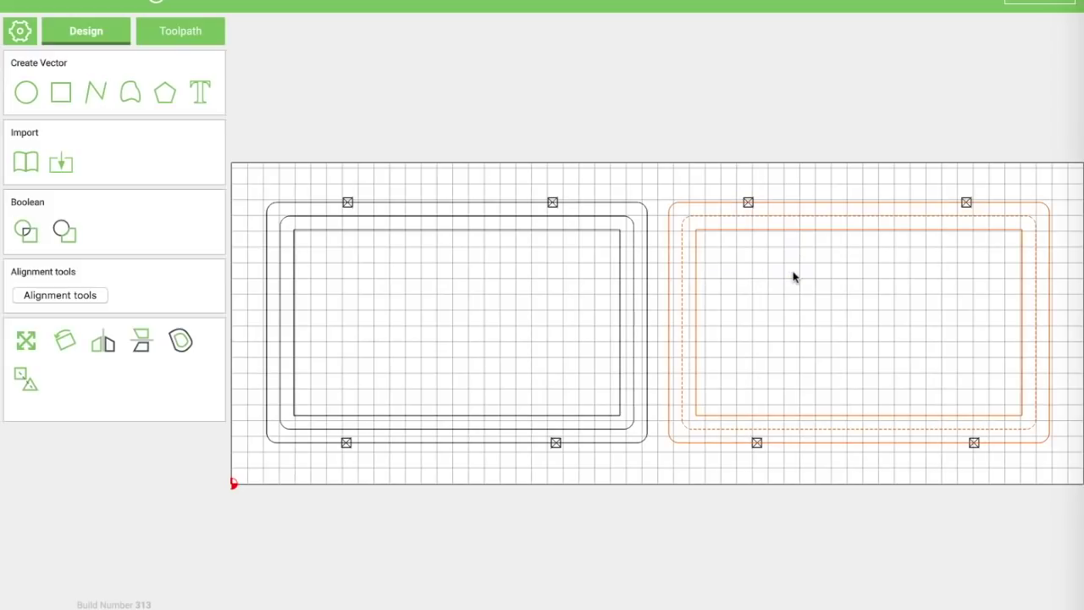
- Delete the right-hand box and the left box's middle outline and inner rectangle
key("Delete")
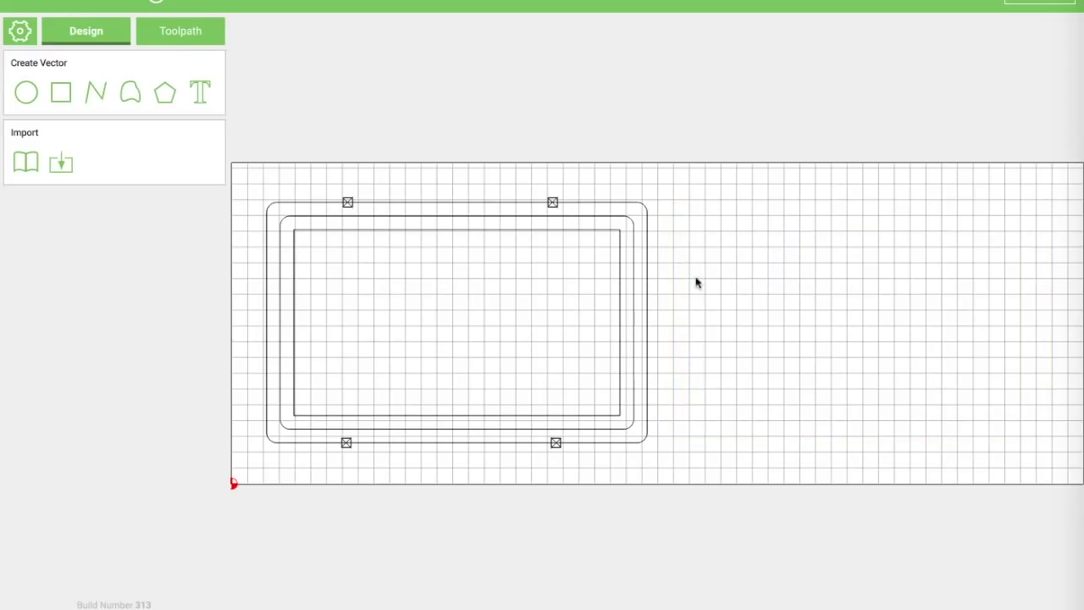
left_click(313, 224)
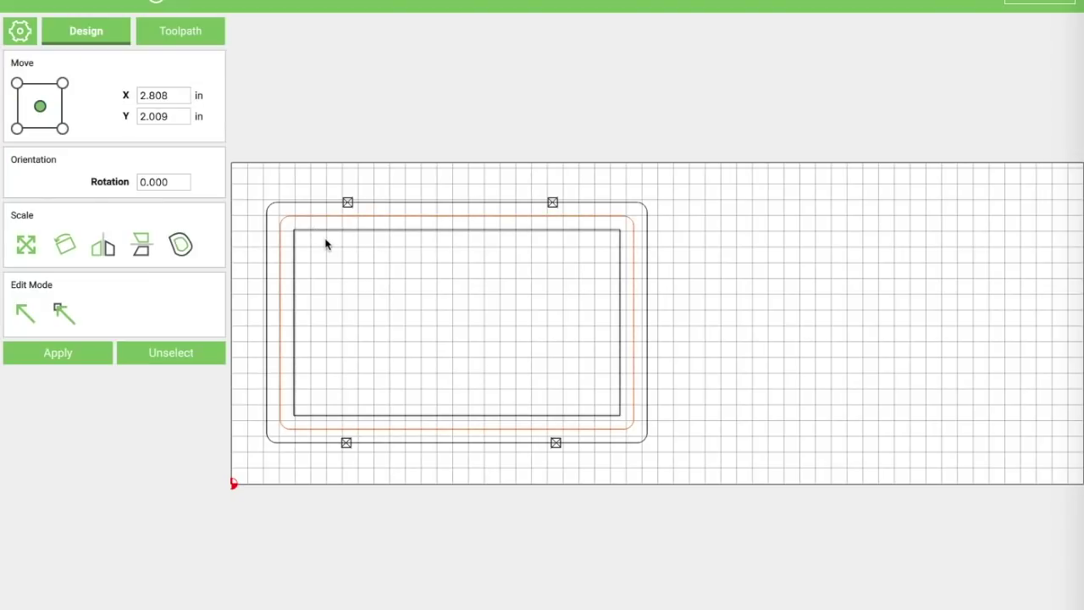
left_click(326, 244)
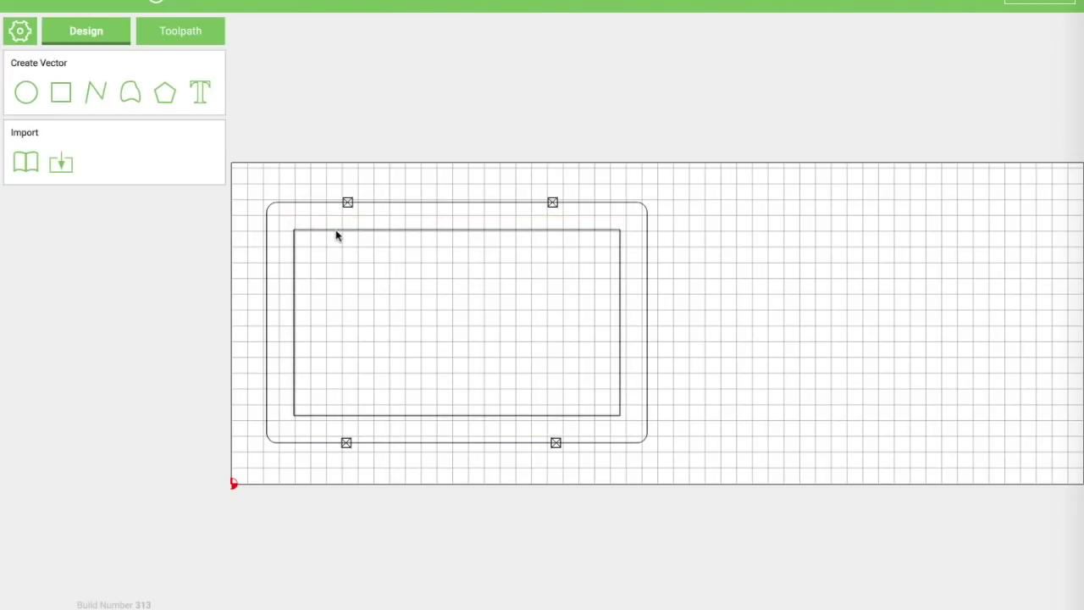
left_click(336, 235)
key("Delete")
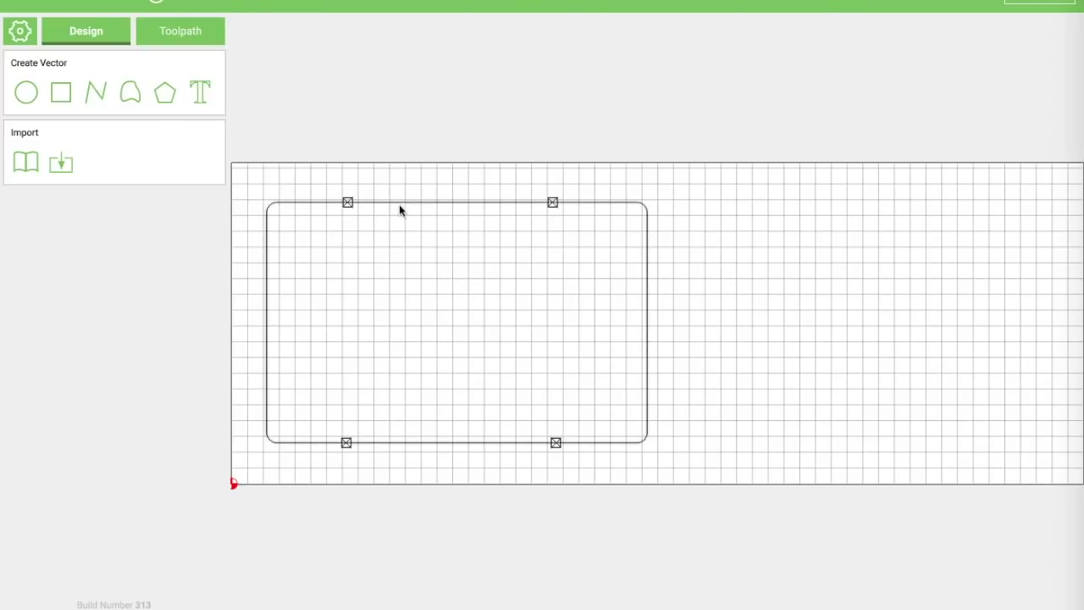
- Delete the Top Lip, Bottom lip, Pockets and Cutout toolpaths
left_click(192, 40)
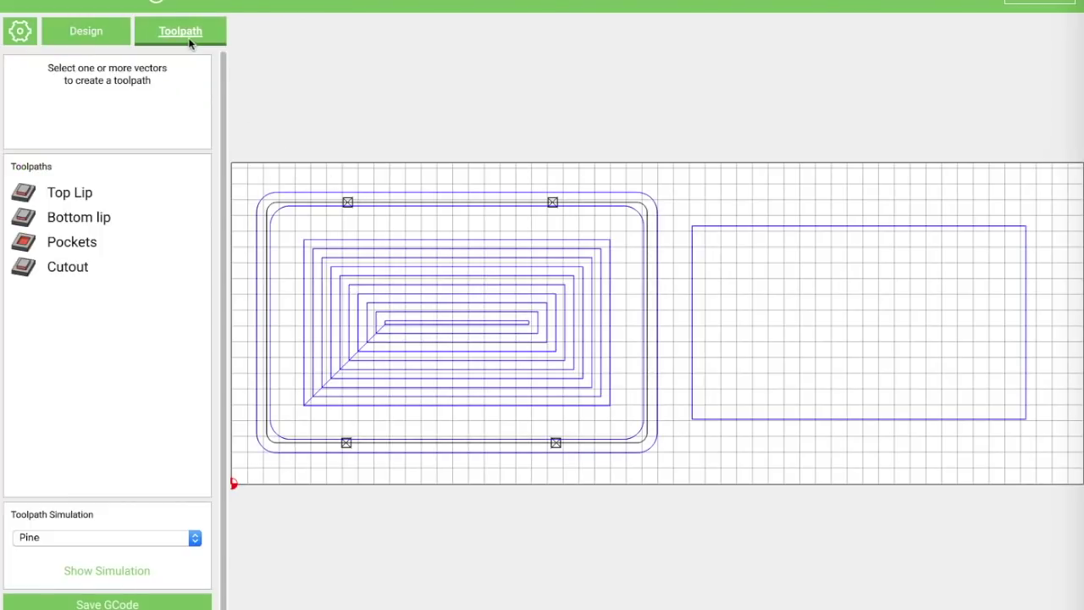
left_click(74, 199)
right_click(68, 197)
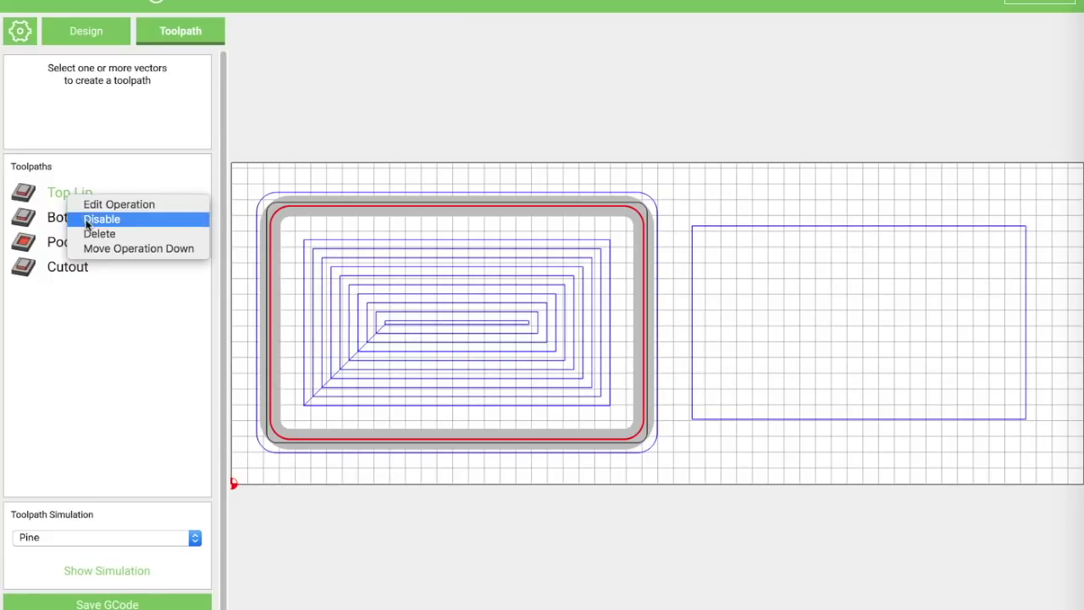
left_click(89, 233)
left_click(78, 192)
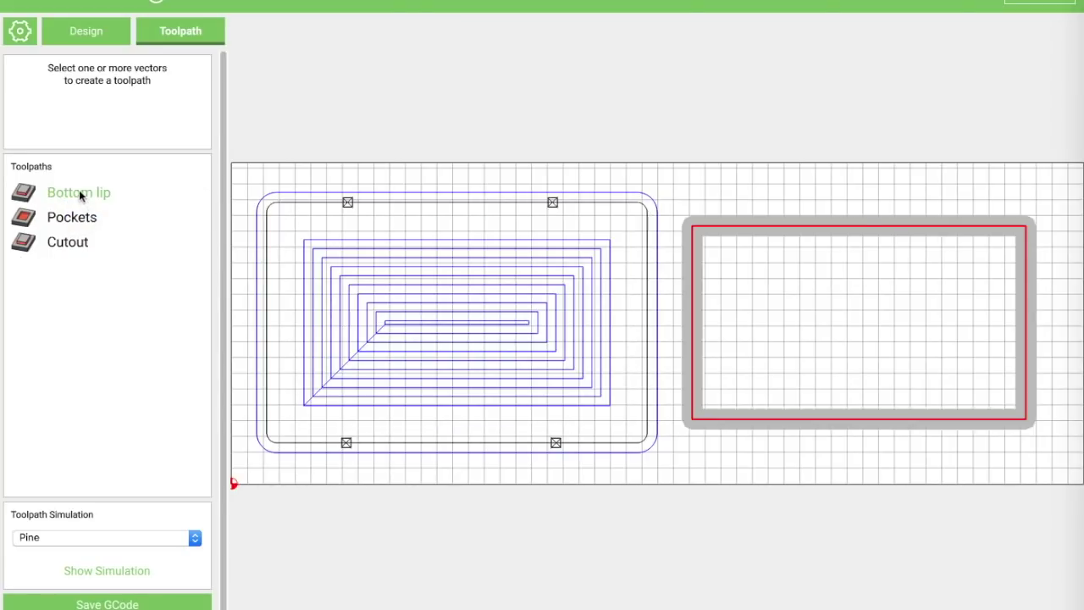
right_click(79, 194)
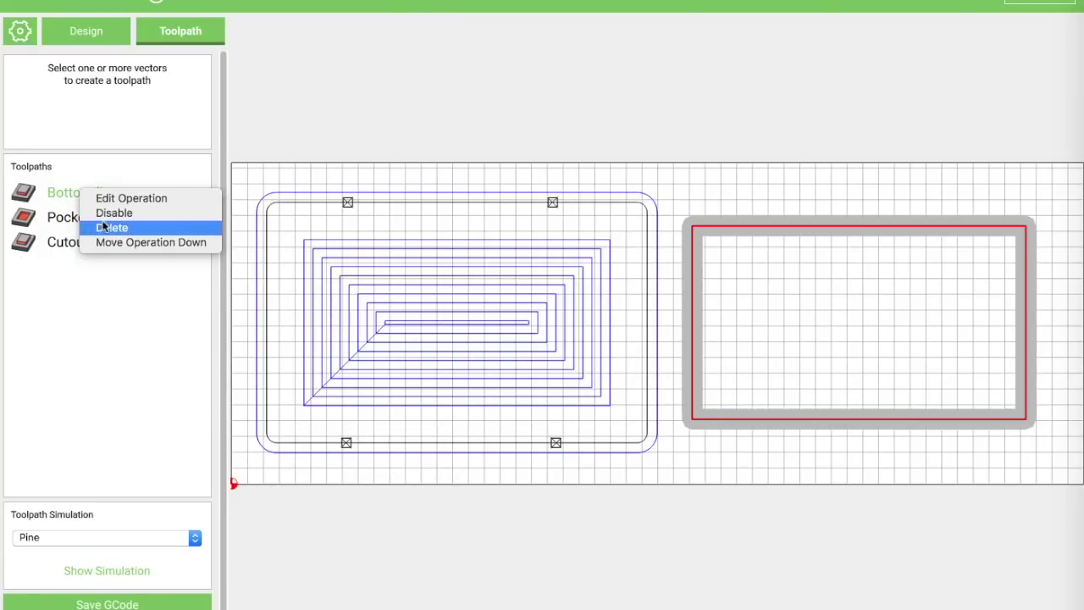
left_click(101, 228)
left_click(96, 201)
right_click(91, 198)
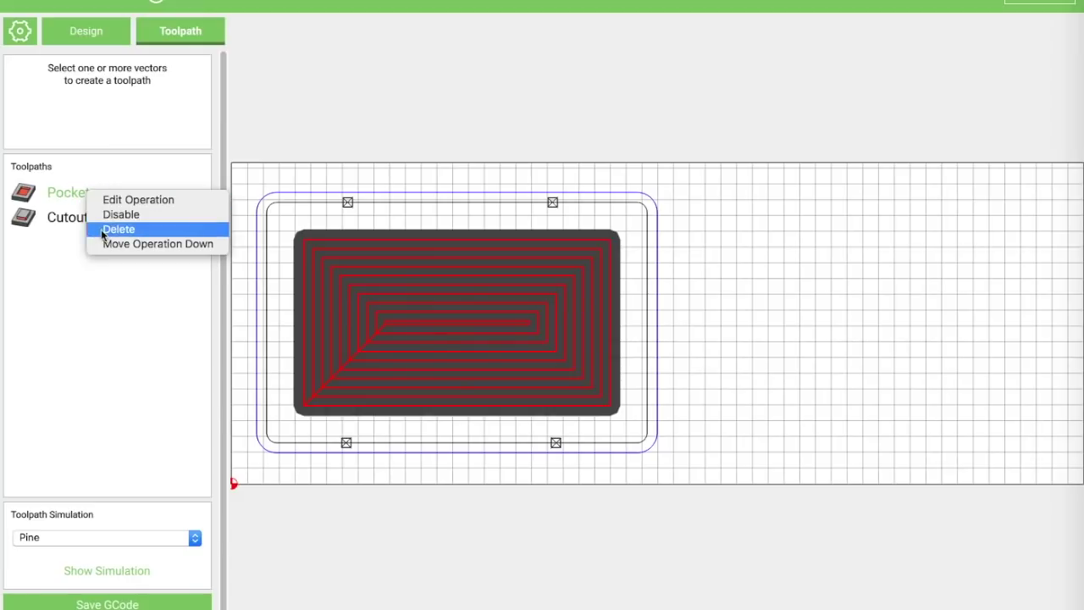
left_click(97, 228)
left_click(87, 202)
right_click(87, 200)
left_click(101, 226)
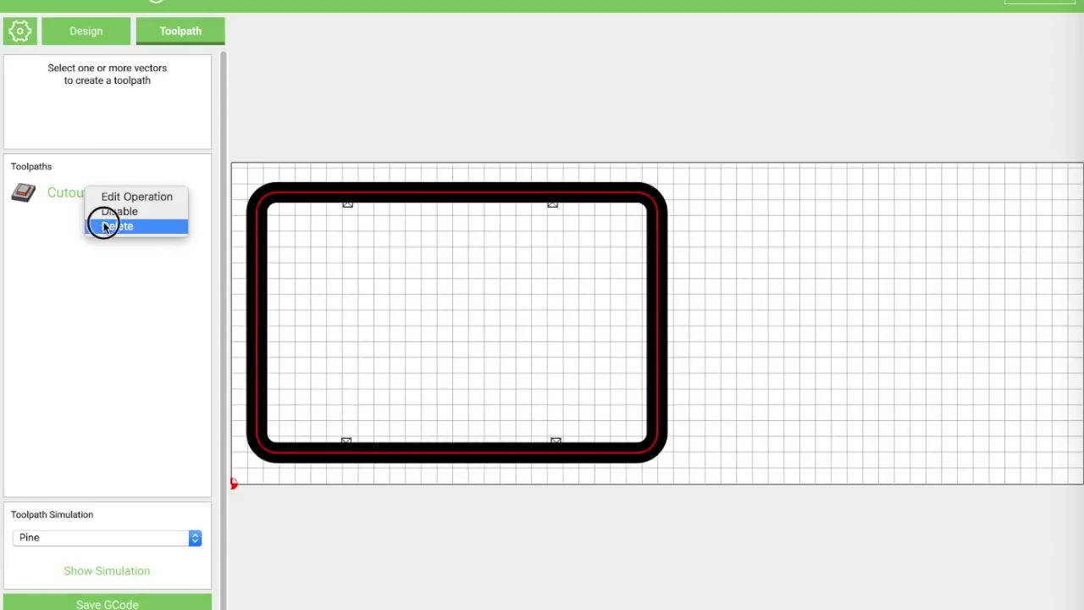
- Set the stock to 6 in wide and 0.75 in thick with toolpath zero at center
left_click(20, 31)
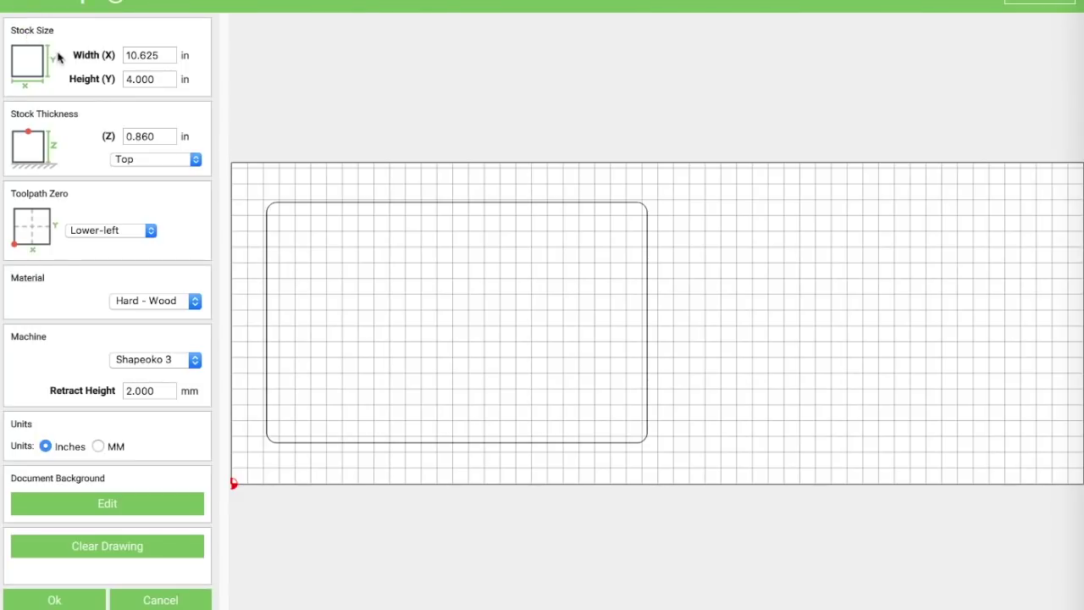
left_click(128, 55)
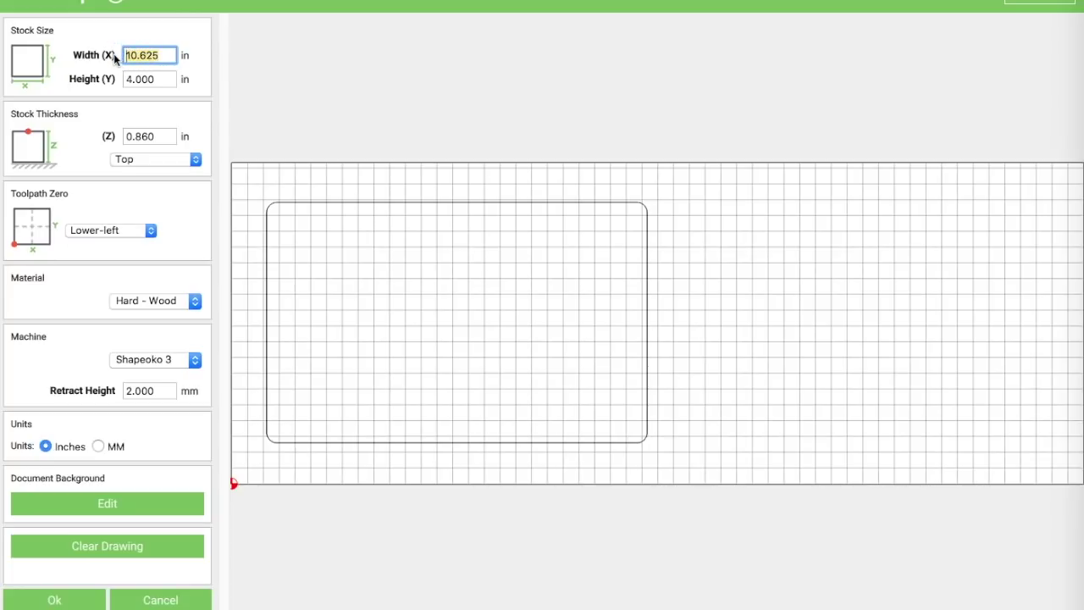
type("6")
left_click(124, 231)
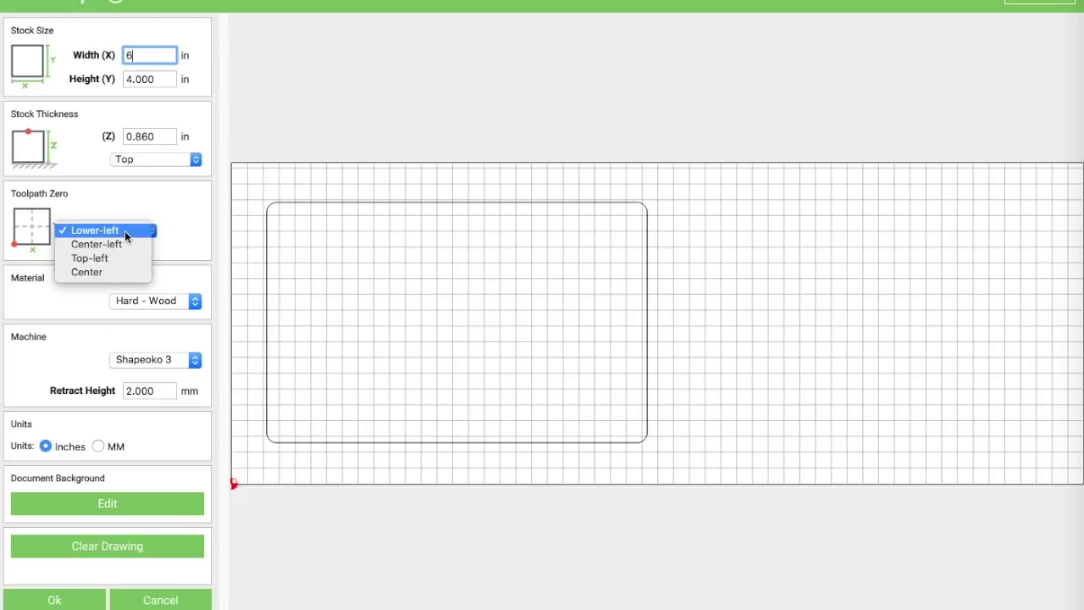
left_click(133, 271)
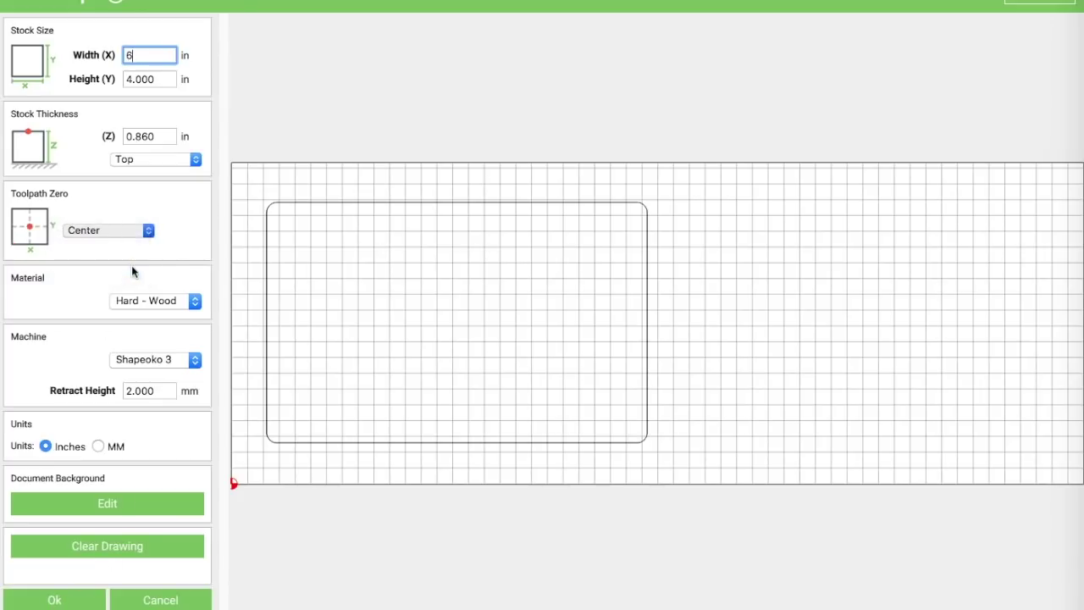
left_click(158, 137)
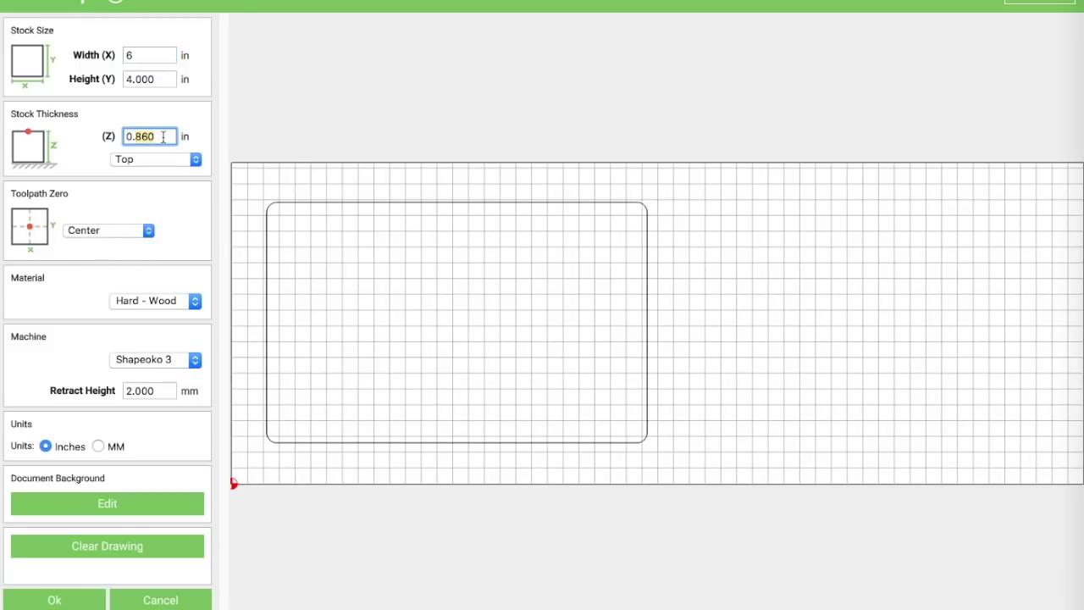
type("0.75")
left_click(55, 600)
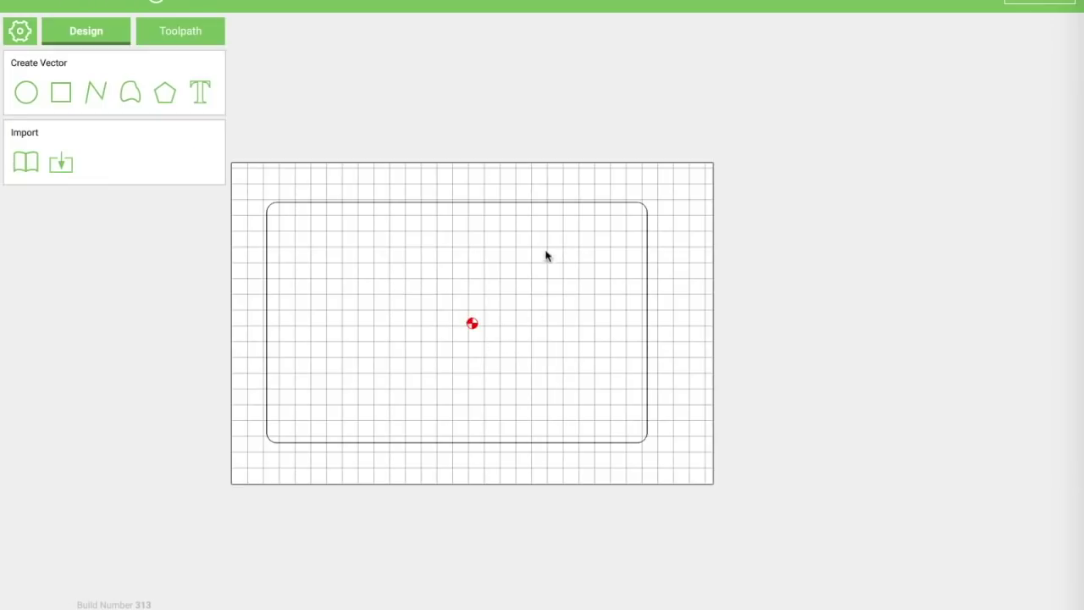
- Check the rounded outline is 4.75 × 3 in, fit the view to the stock, then deselect it
left_click(543, 203)
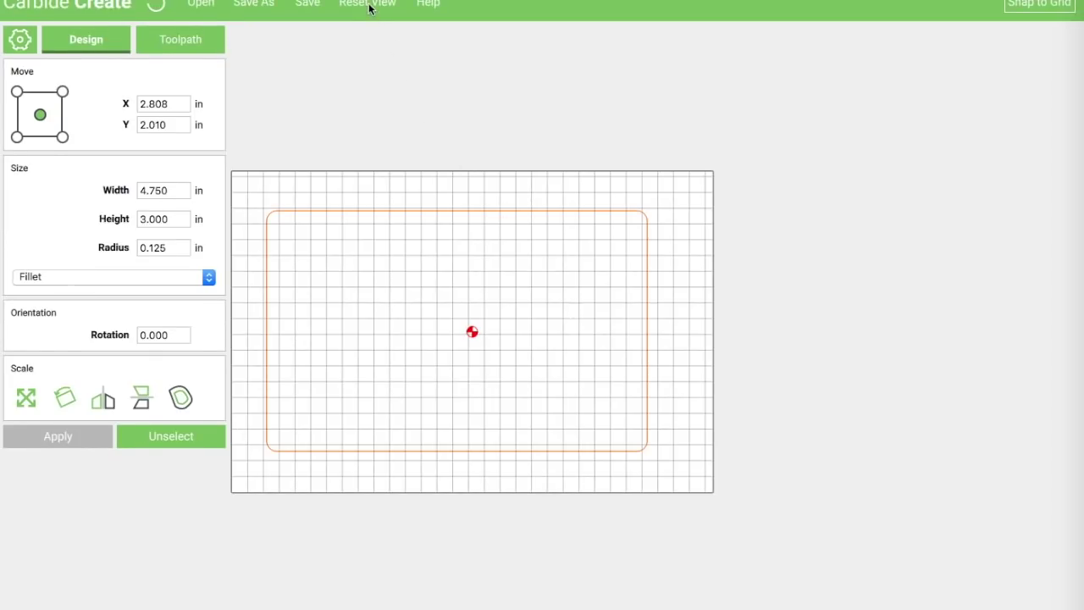
left_click(367, 5)
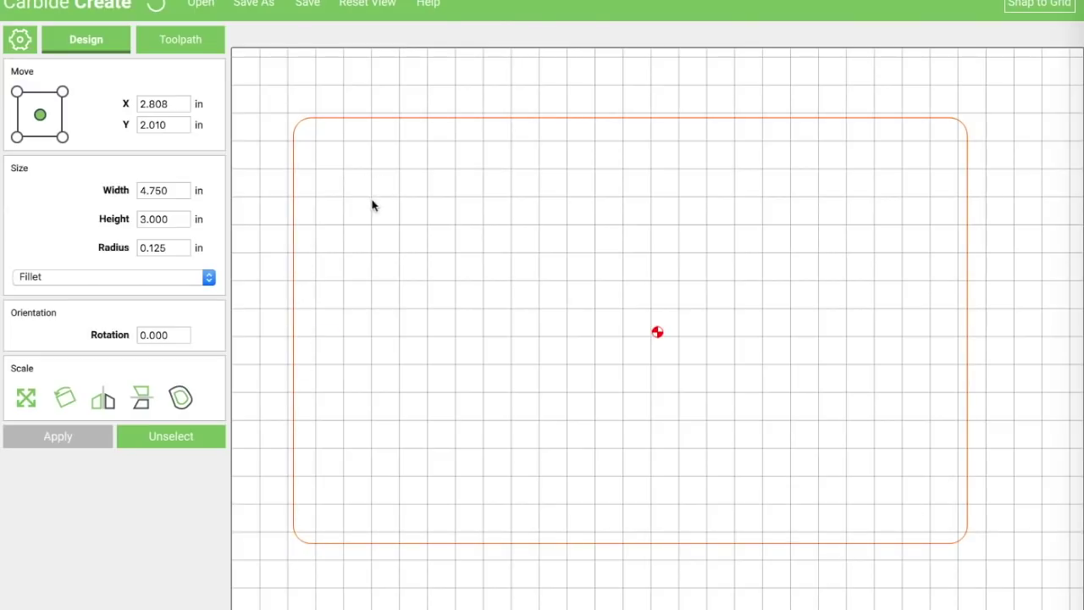
left_click(164, 437)
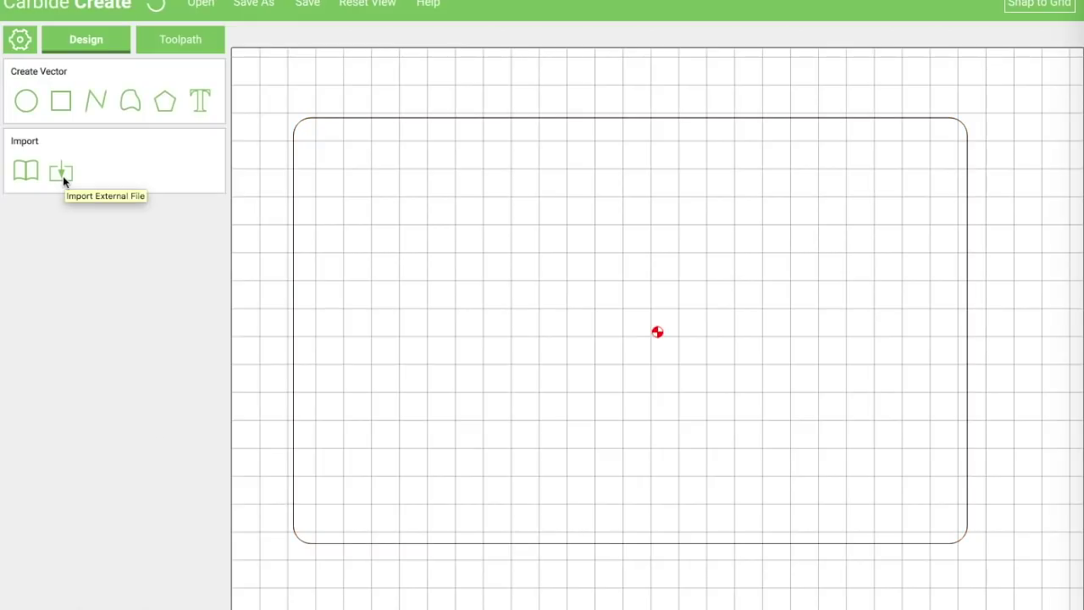
- Import Tribal-Lizard.svg from Downloads, arriving at 30.137 × 18.778 in with 48 elements
left_click(63, 175)
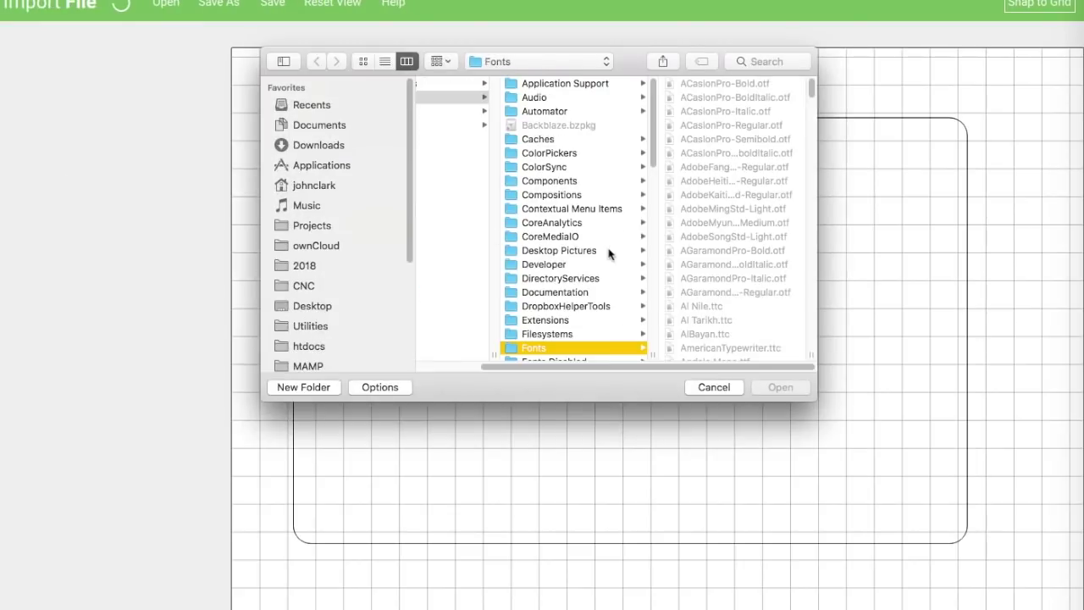
left_click(346, 145)
scroll(514, 212, "down", 5)
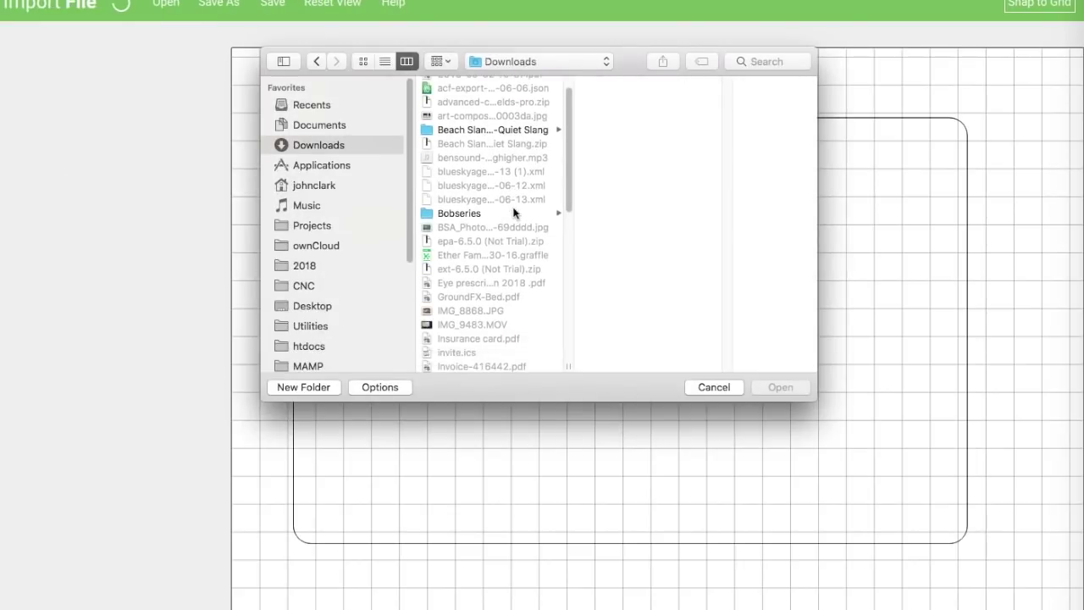
scroll(479, 287, "down", 10)
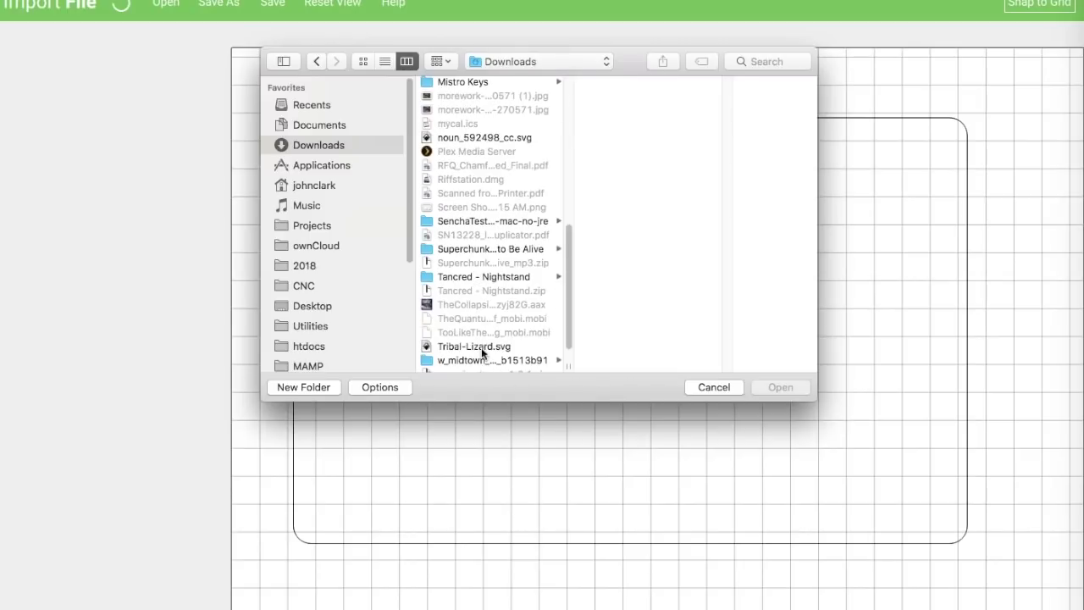
double_click(480, 345)
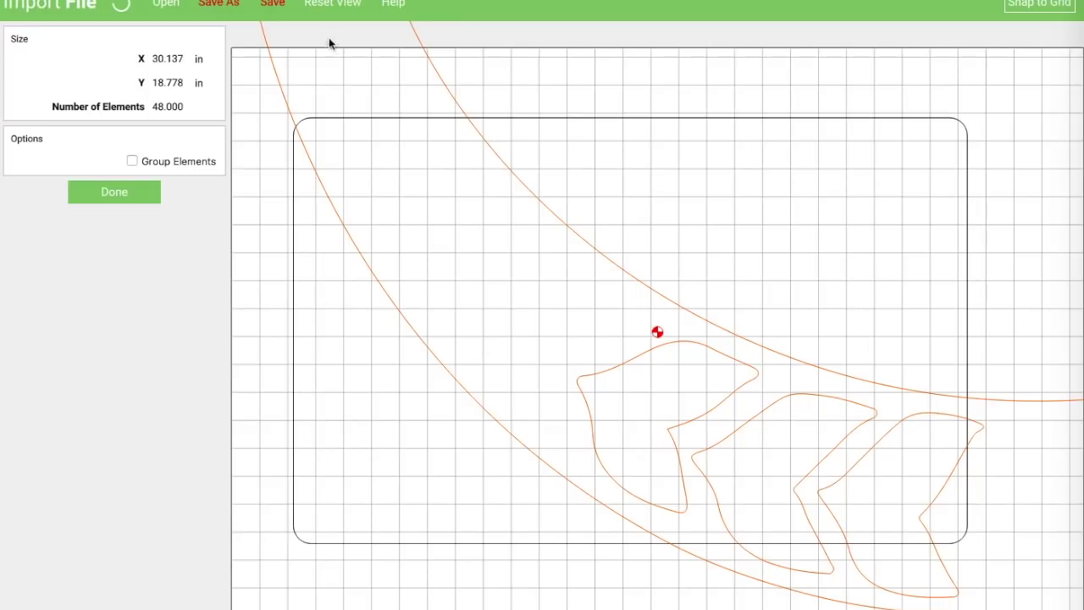
left_click(343, 5)
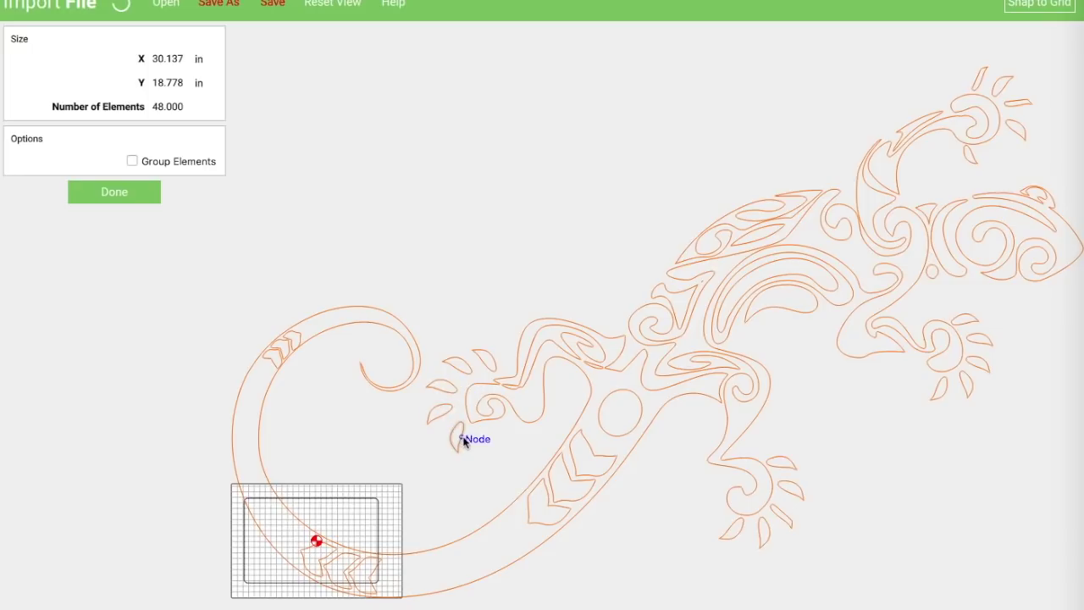
- Group the lizard's 48 elements and finish the import
left_click(132, 161)
left_click(114, 193)
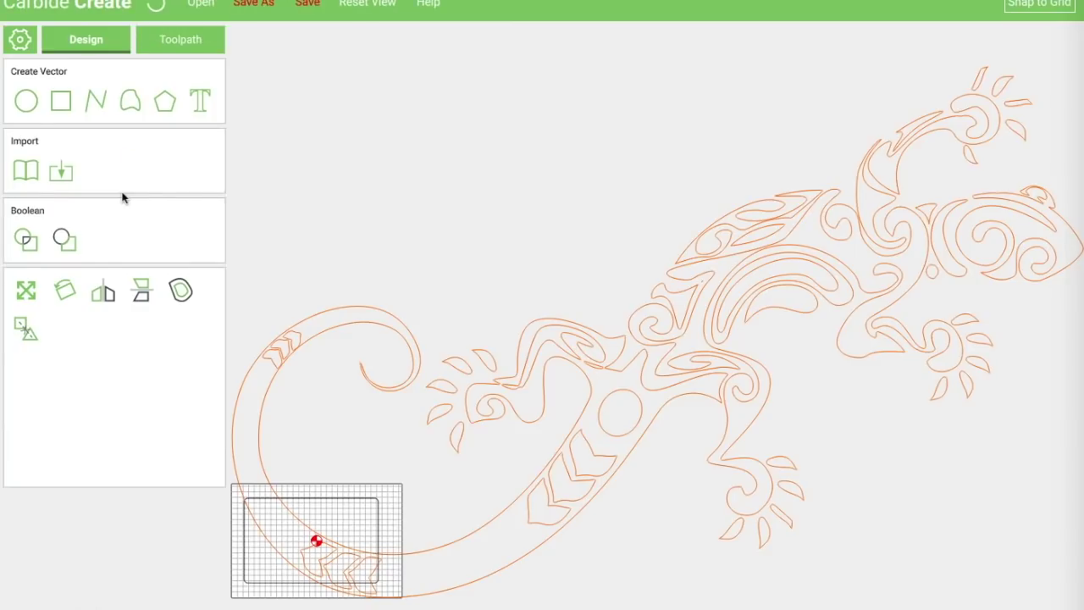
- Scale the lizard to 4 in wide and move it inside the rounded outline on the stock
left_click(30, 292)
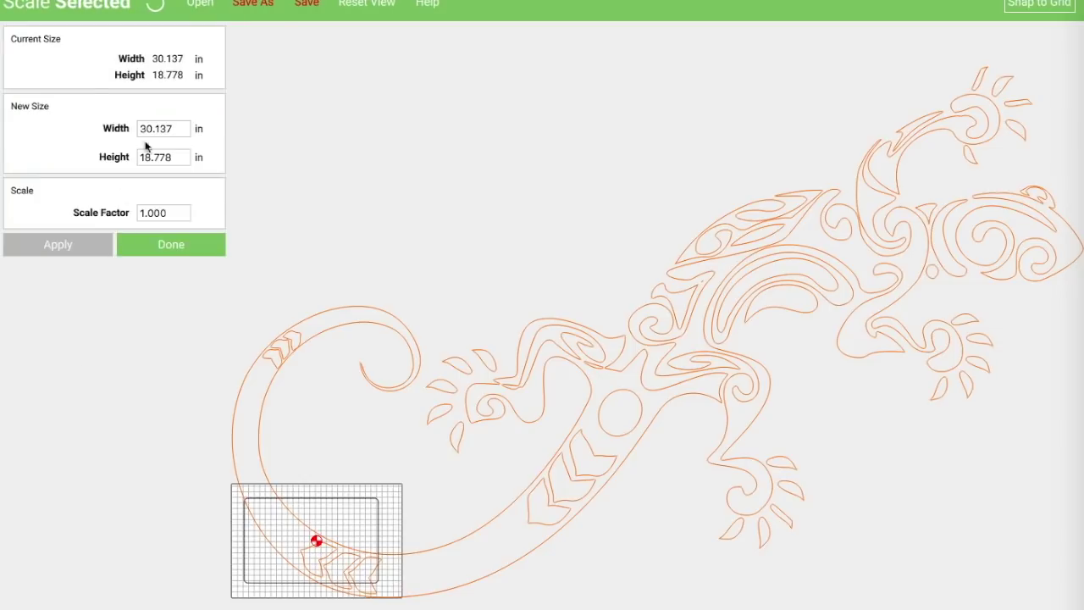
left_click_drag(177, 128, 140, 130)
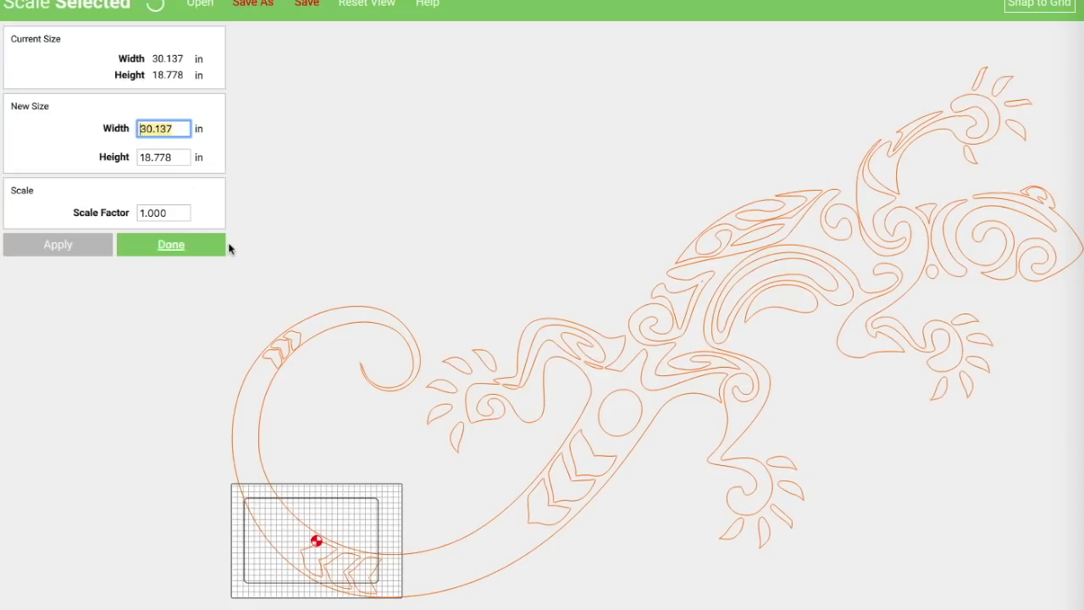
type("4")
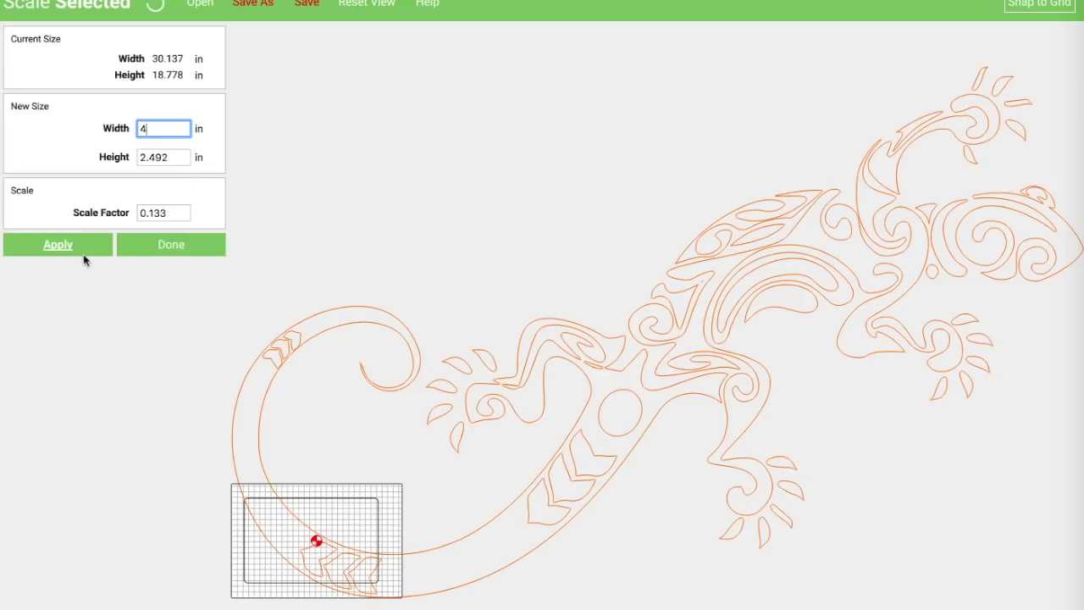
left_click(60, 245)
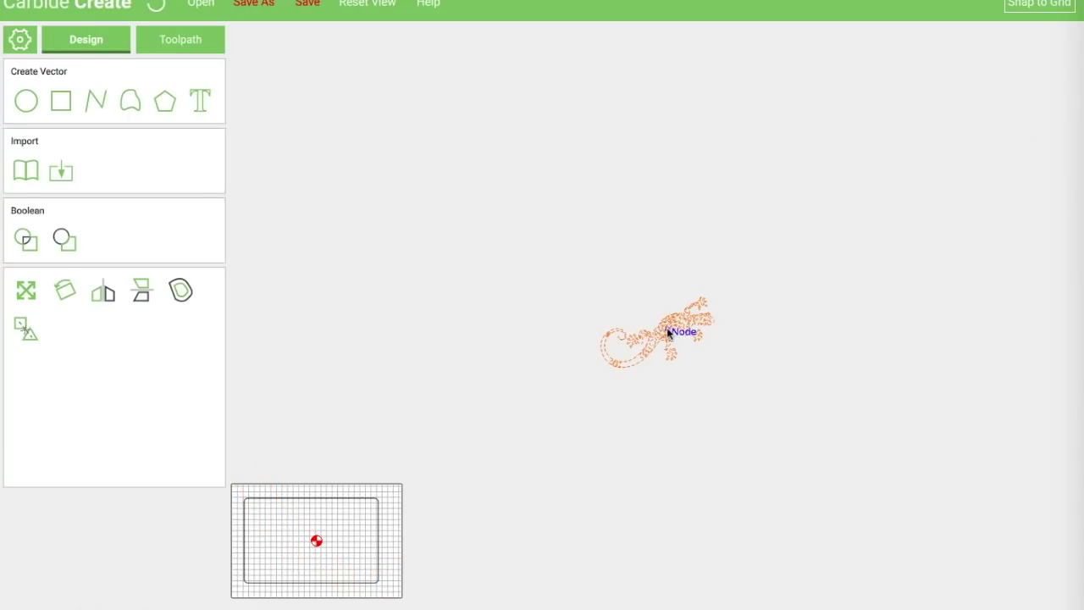
left_click_drag(684, 331, 316, 537)
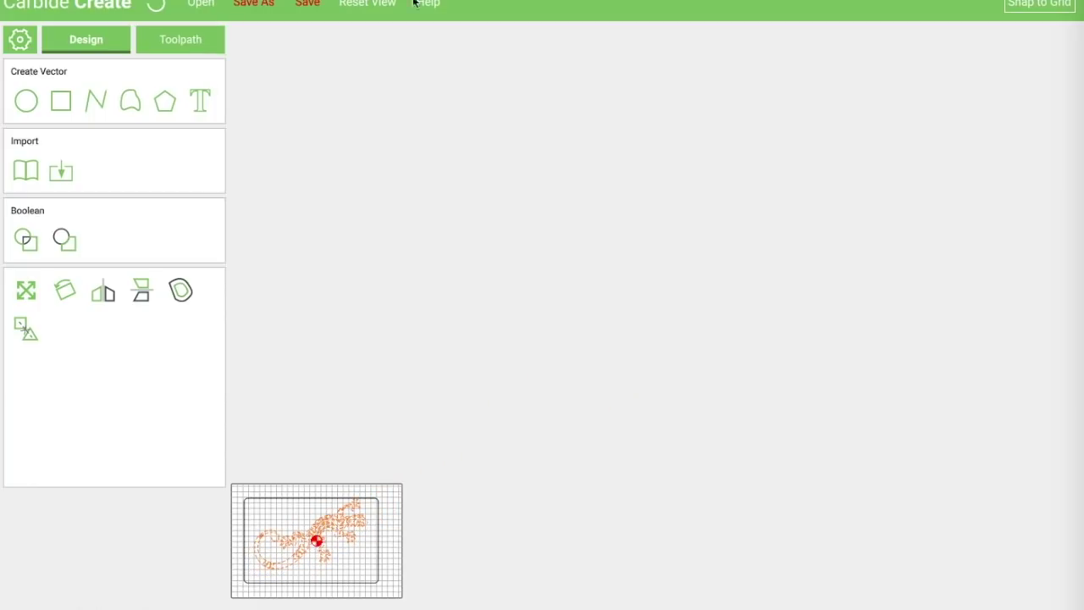
left_click(372, 4)
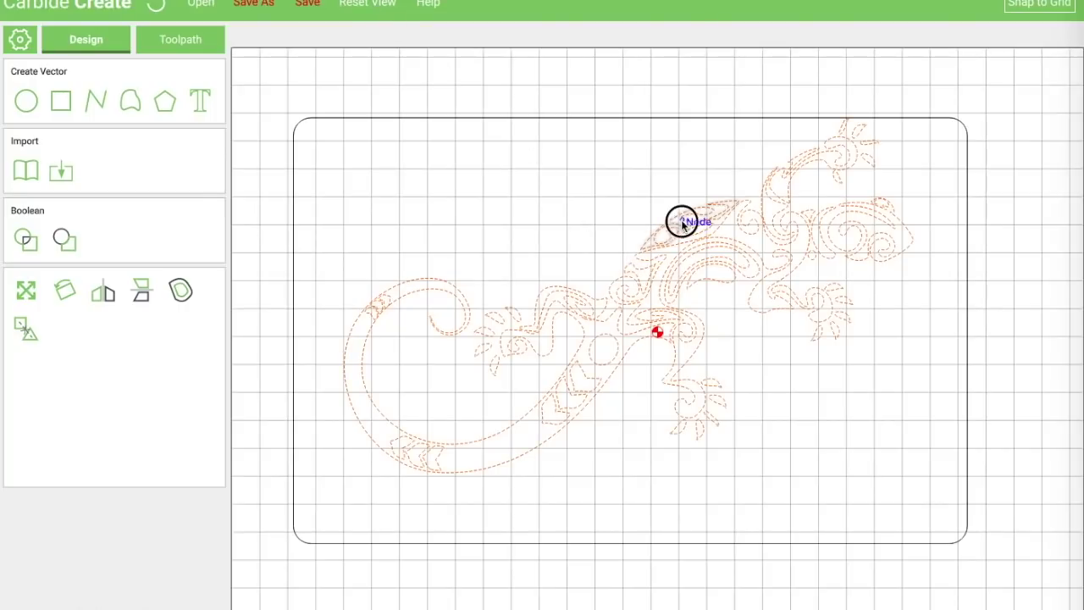
left_click_drag(683, 224, 669, 246)
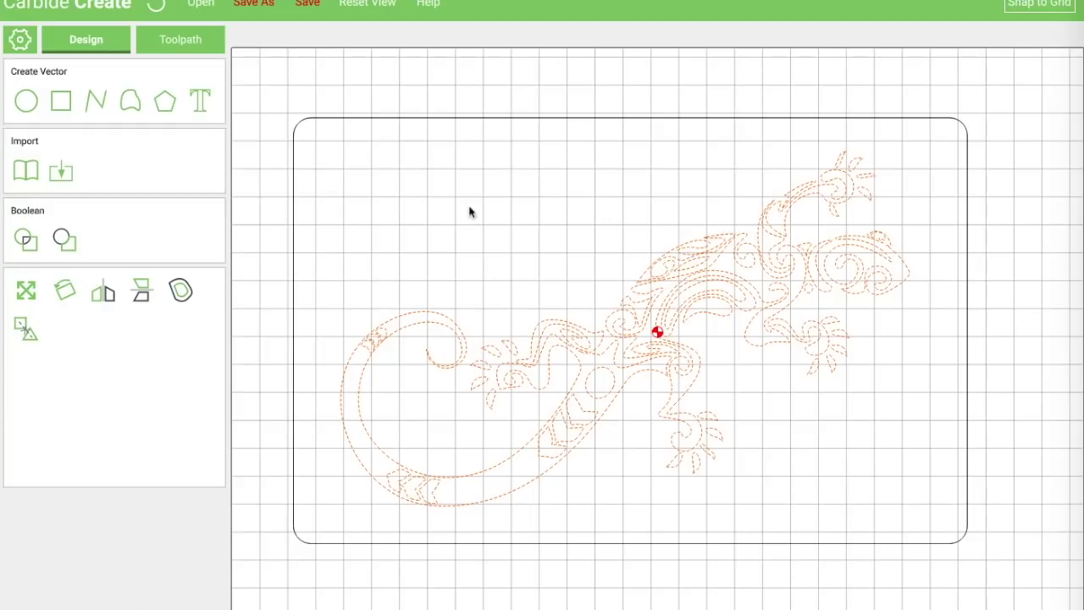
- Enlarge the lizard by a scale factor of 1.1
left_click(25, 295)
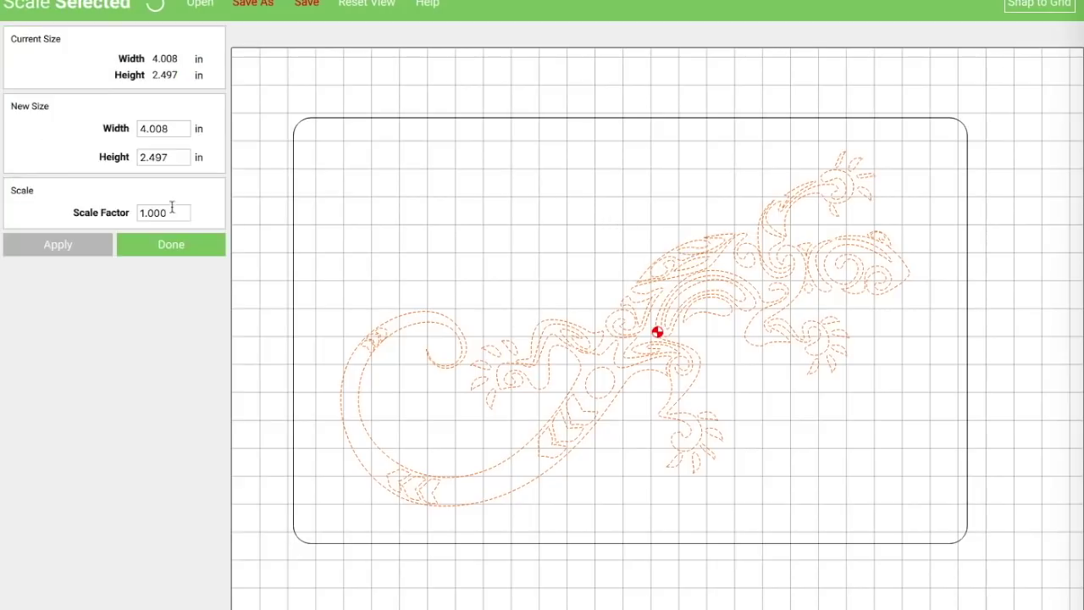
left_click_drag(169, 212, 146, 212)
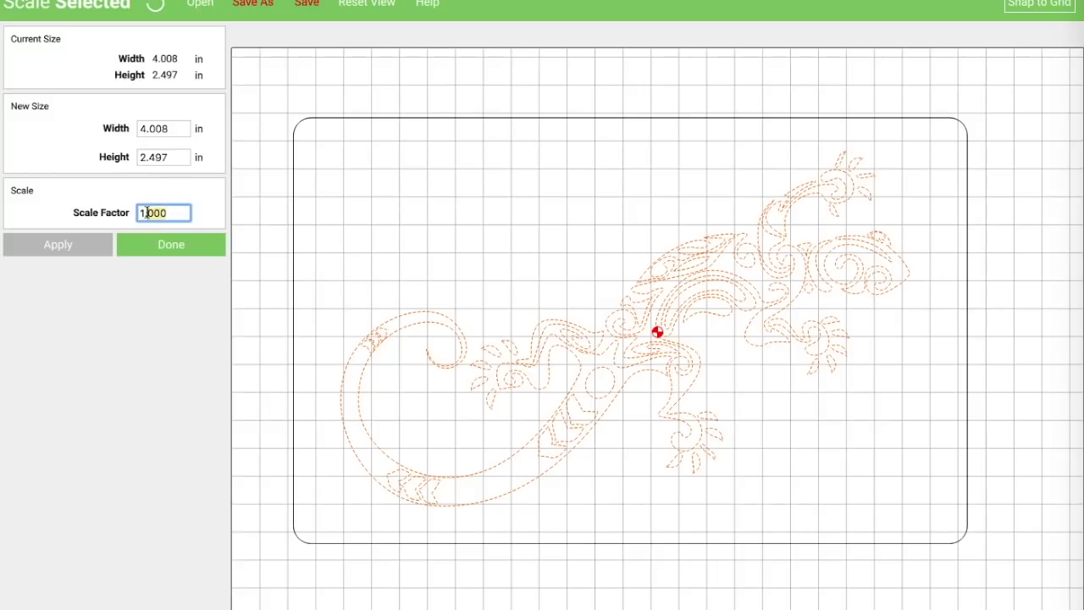
type(".1")
left_click(59, 246)
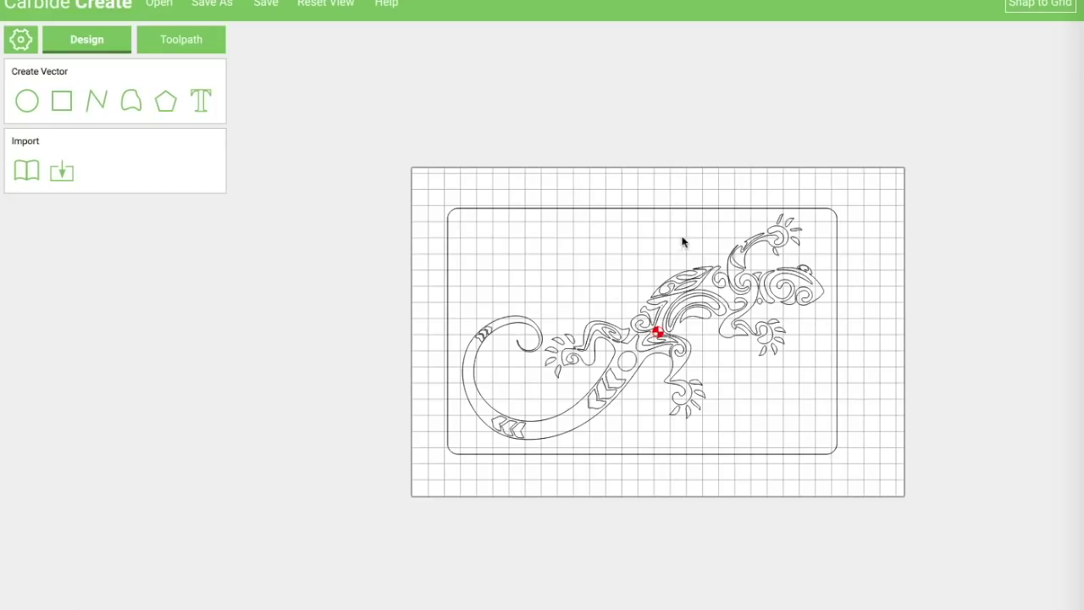
- Align the lizard and rounded outline to the stock's horizontal and vertical centre, then deselect them
left_click(616, 193)
left_click_drag(615, 193, 685, 289)
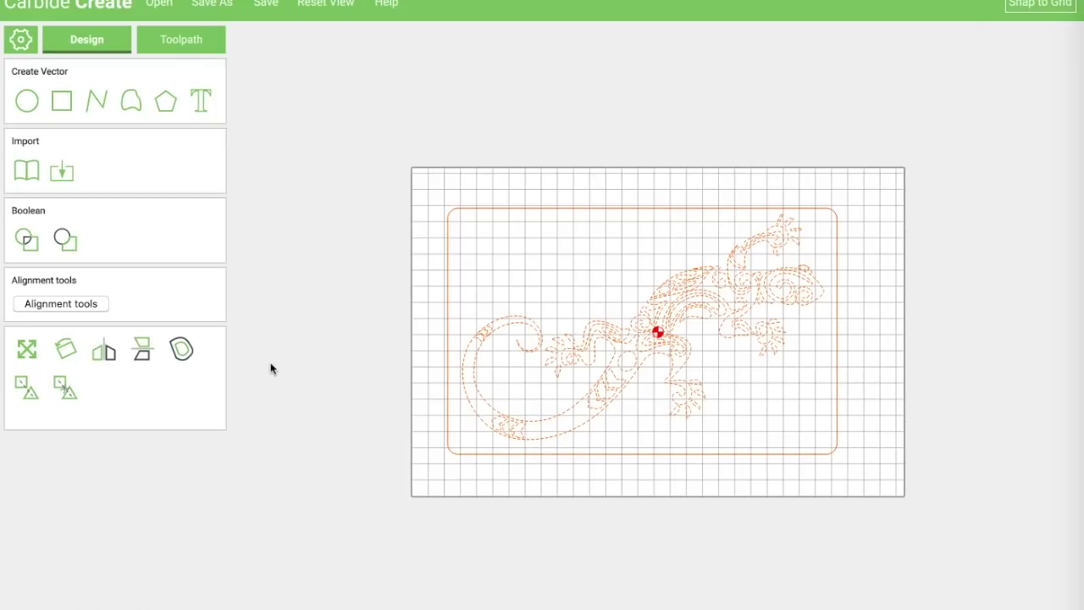
left_click(78, 306)
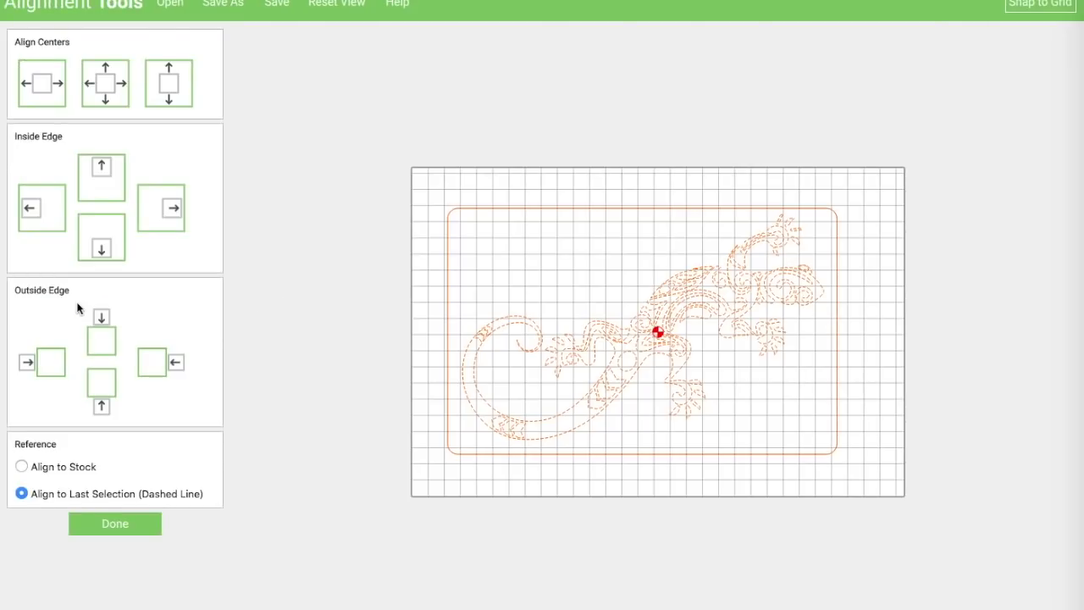
left_click(22, 467)
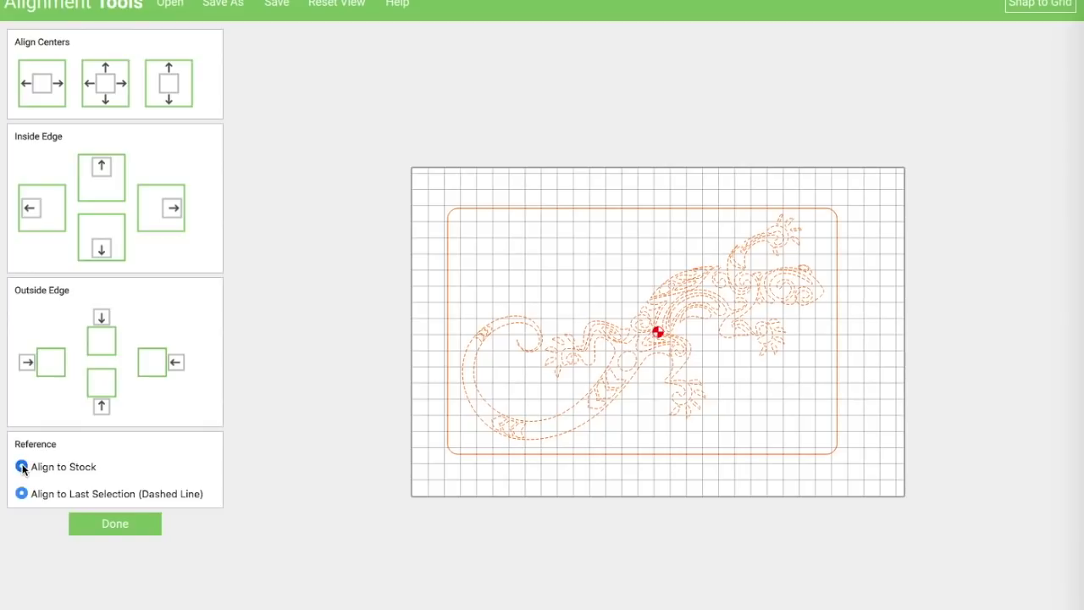
left_click(104, 88)
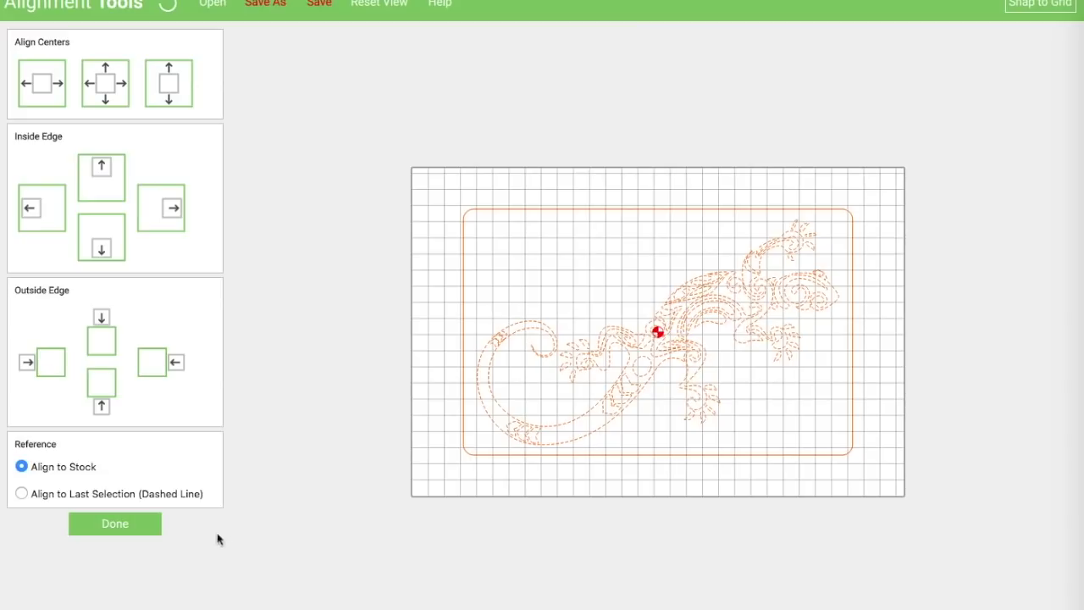
left_click(116, 524)
left_click(422, 195)
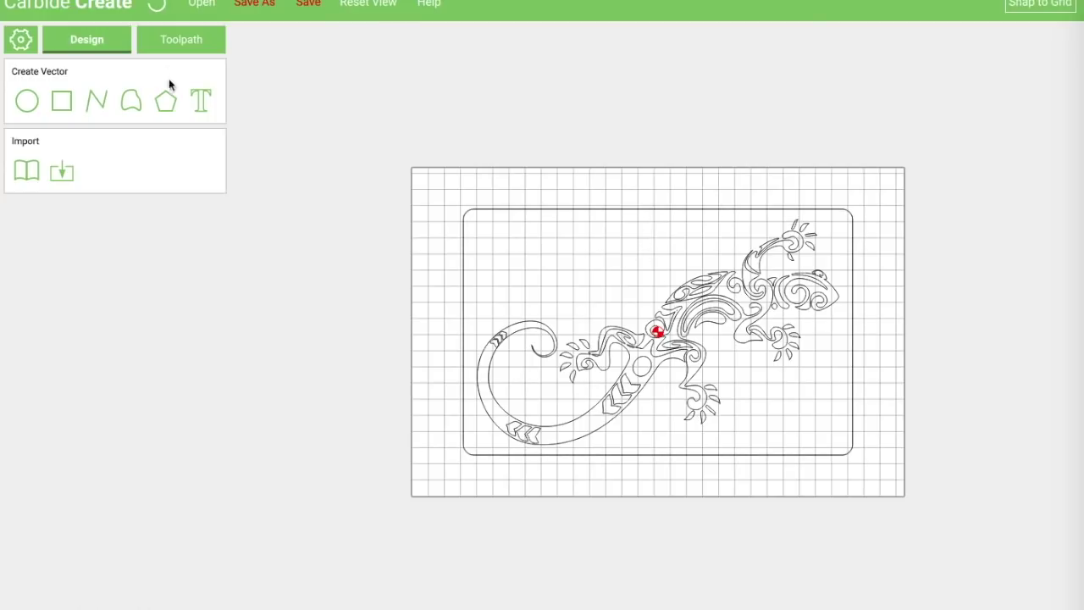
- Create a contour toolpath named 'Template' on the rounded outline, cutting to the stock bottom
left_click(175, 39)
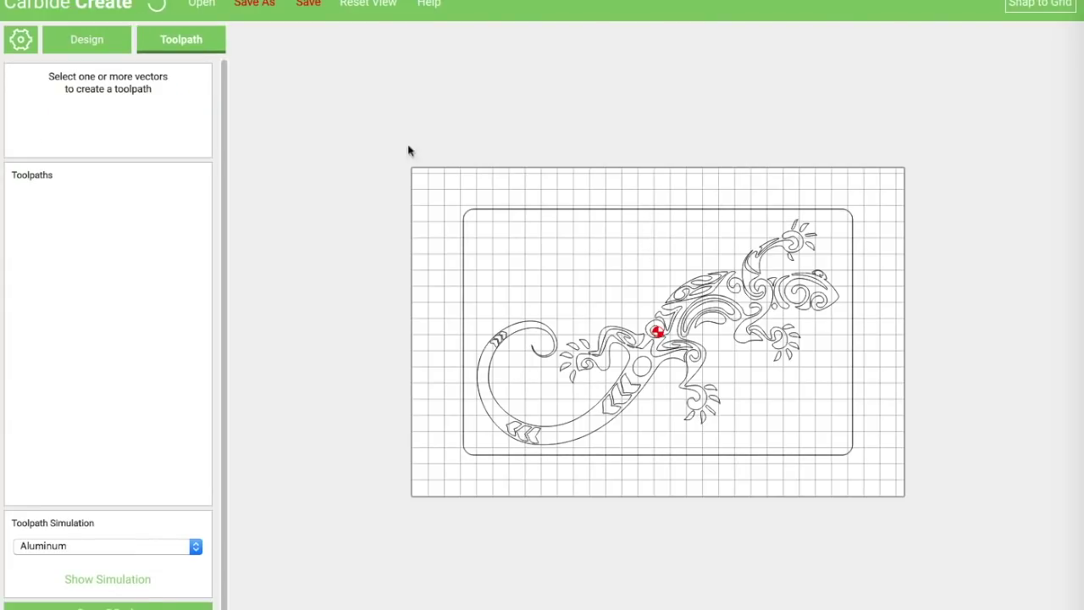
left_click(465, 254)
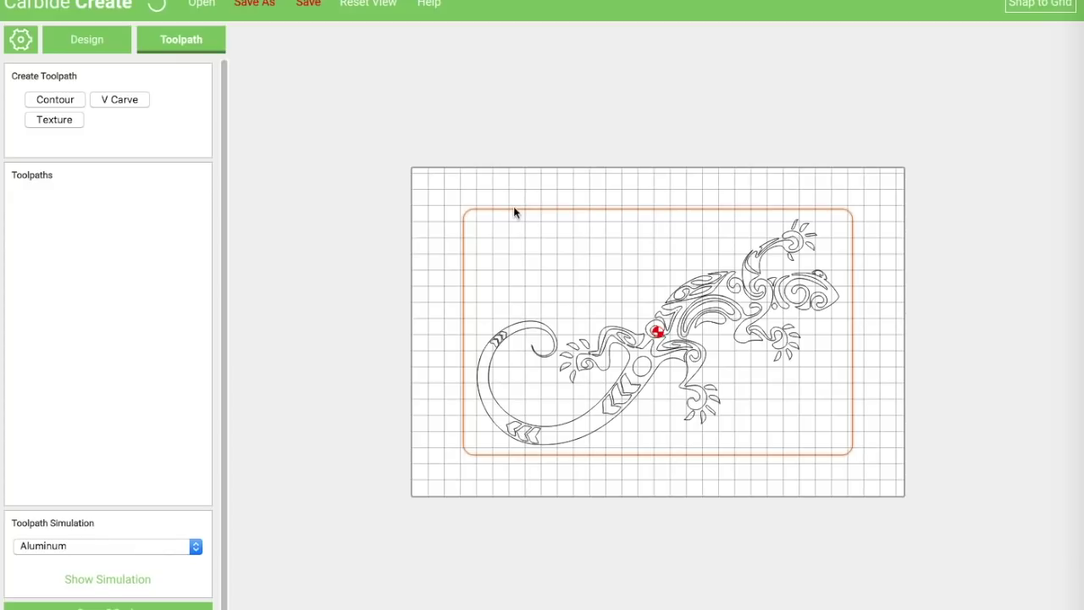
left_click(46, 103)
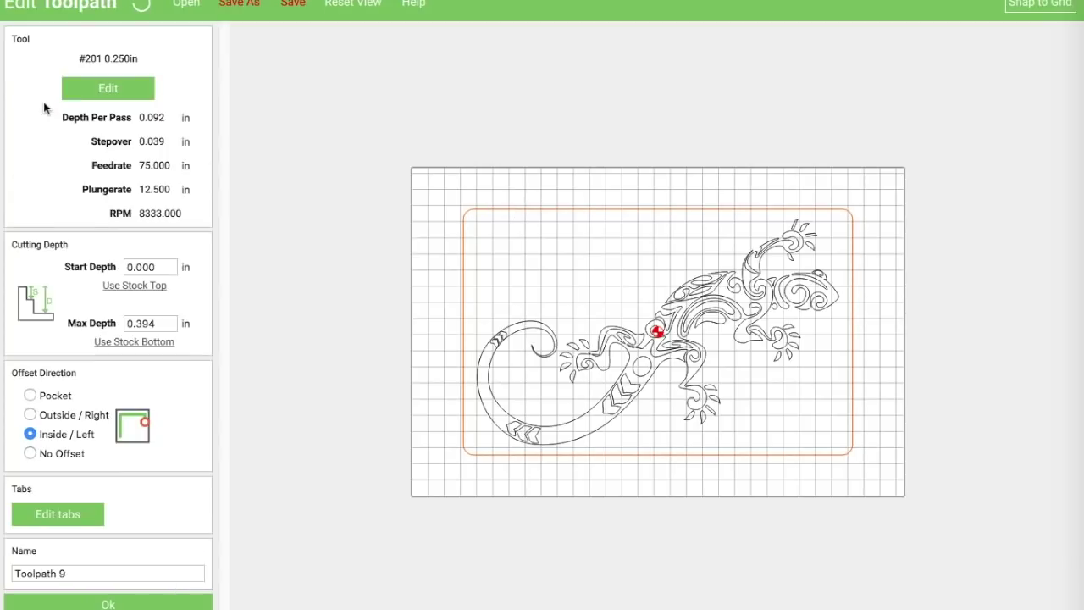
left_click(136, 341)
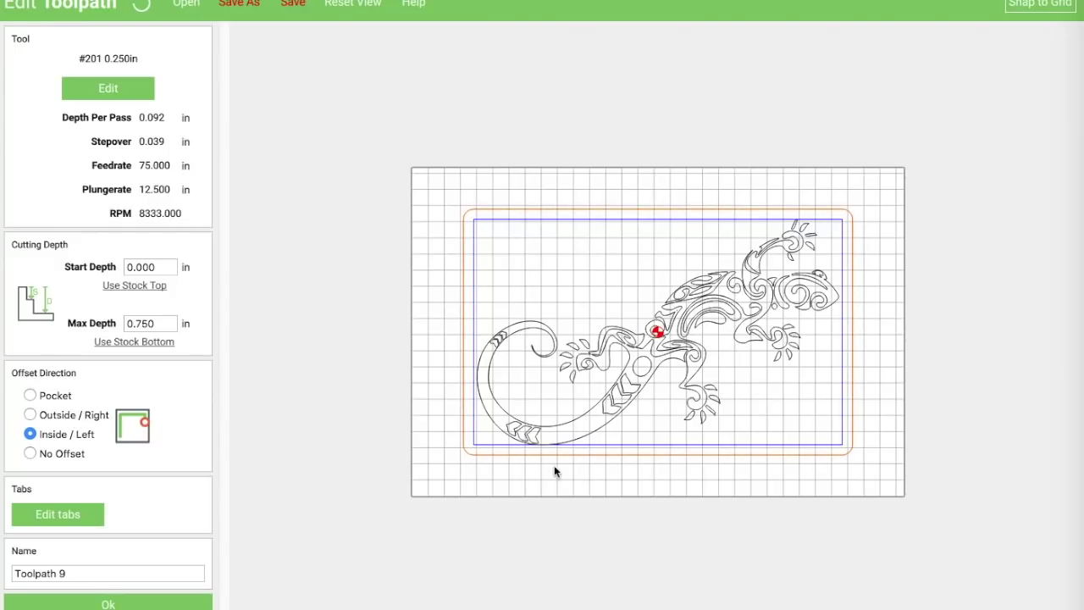
left_click_drag(80, 574, 12, 576)
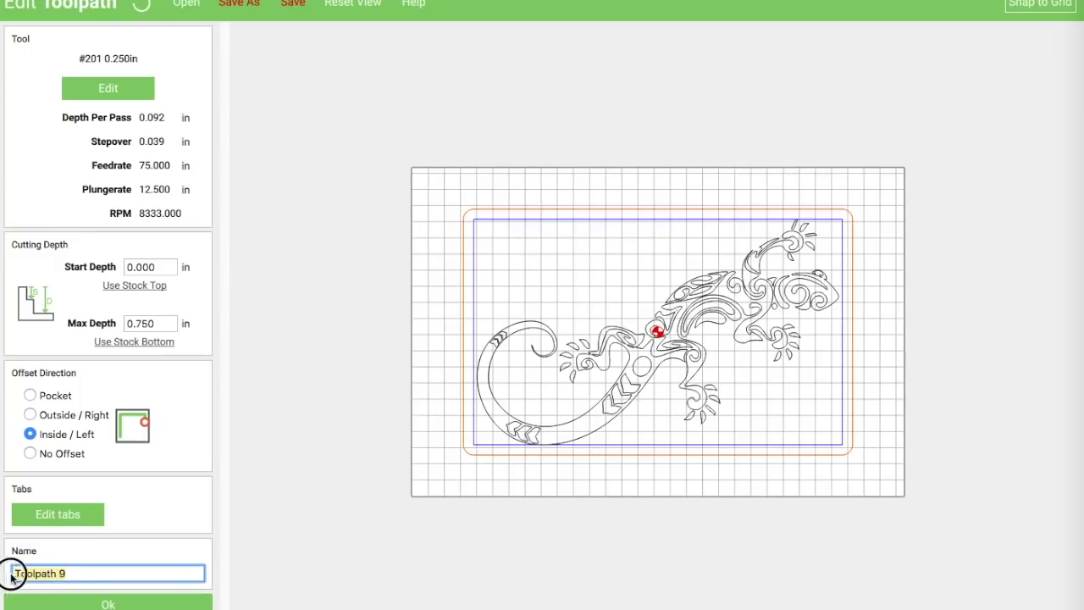
type("Temp")
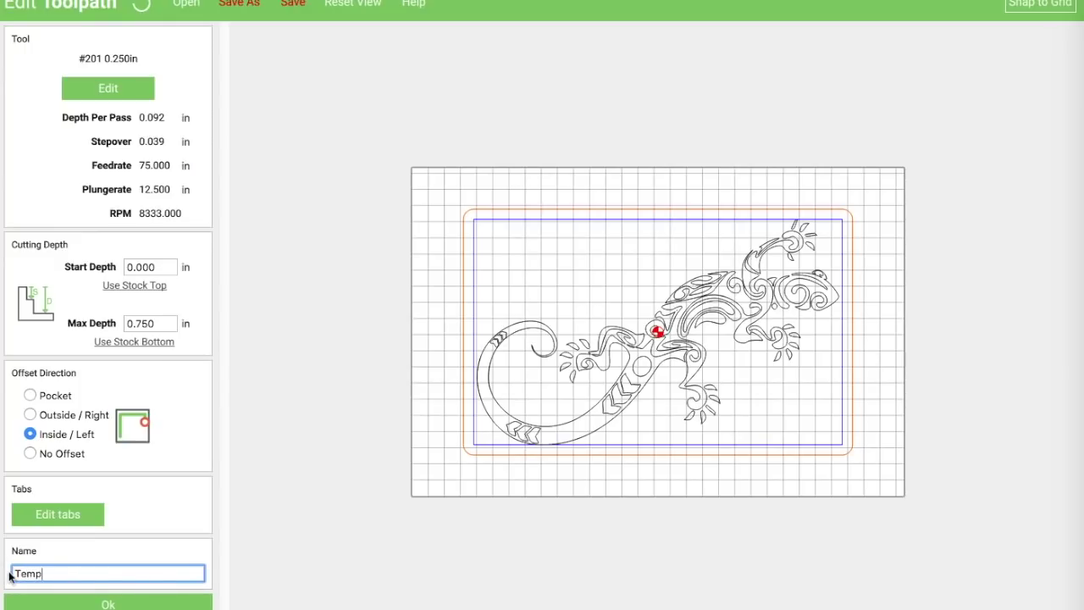
type("late")
left_click(104, 603)
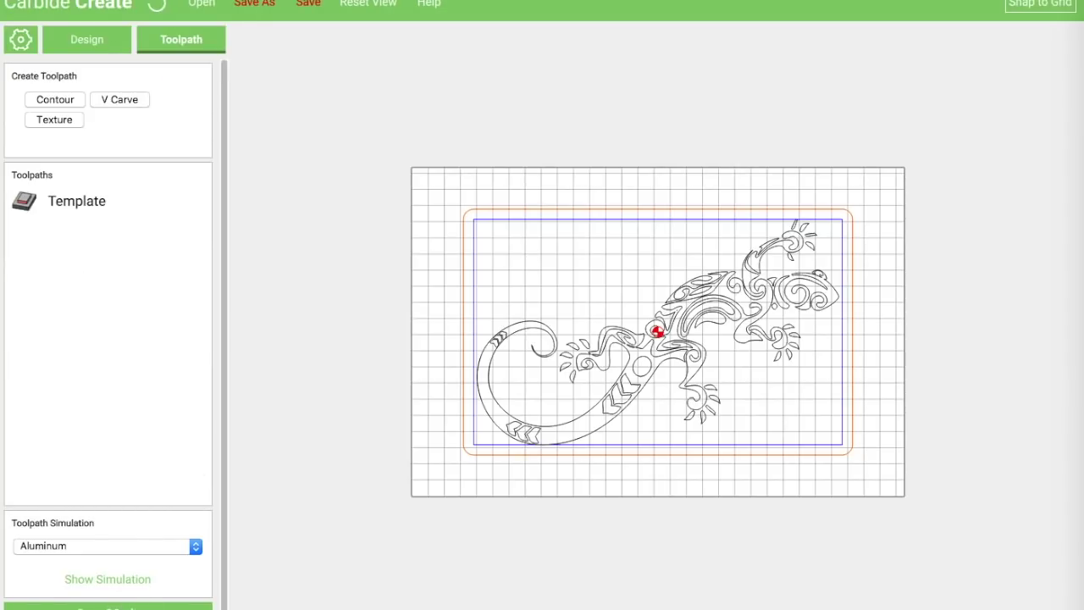
- Save the G-code as 'BoxTop Template' in the gCode folder
left_click(135, 605)
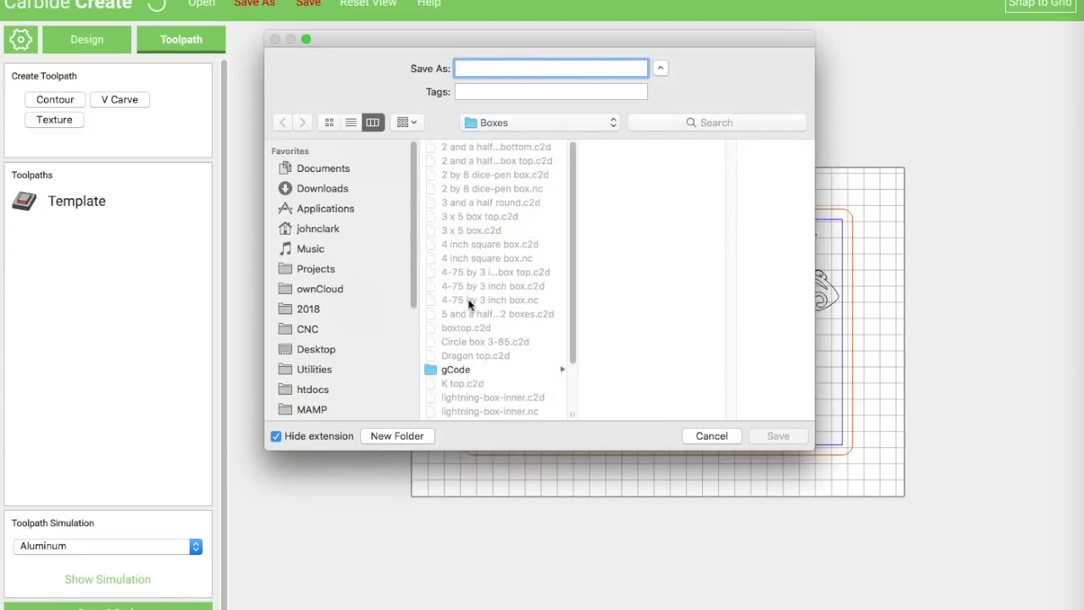
left_click(495, 371)
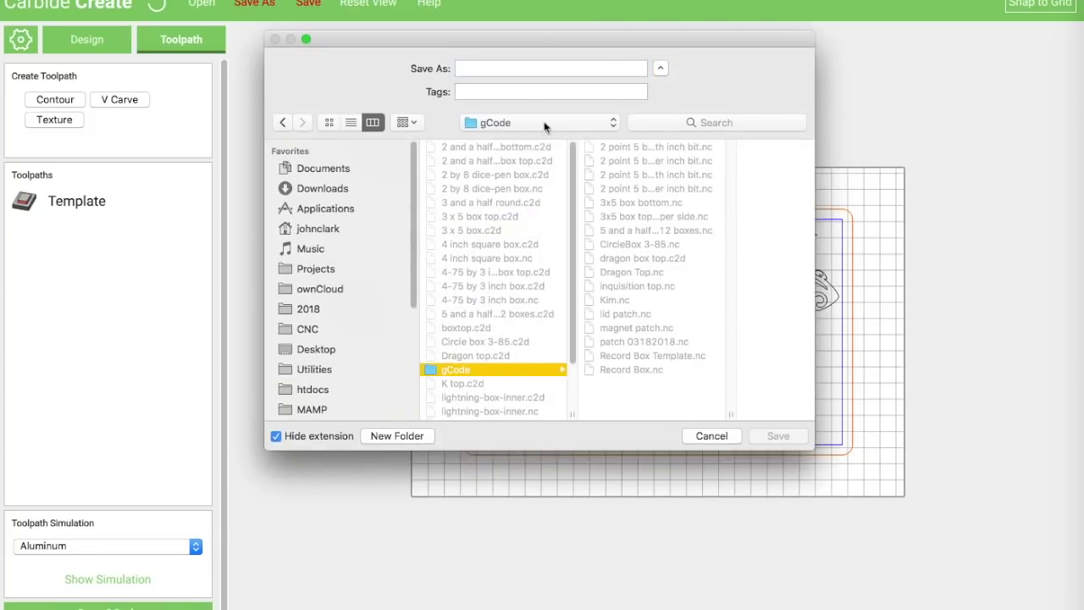
left_click(529, 74)
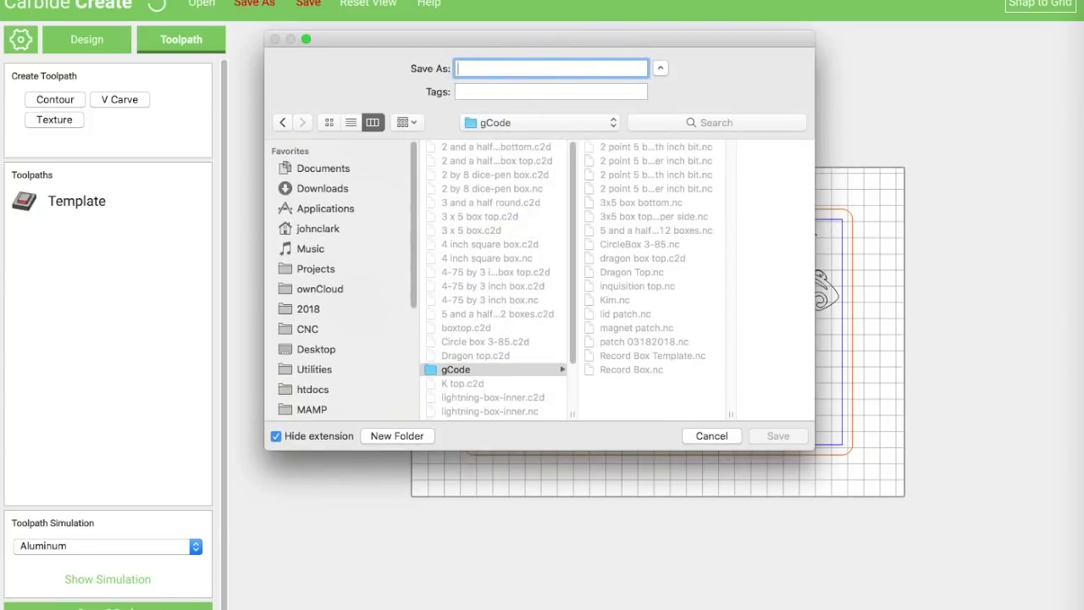
type("BoxT")
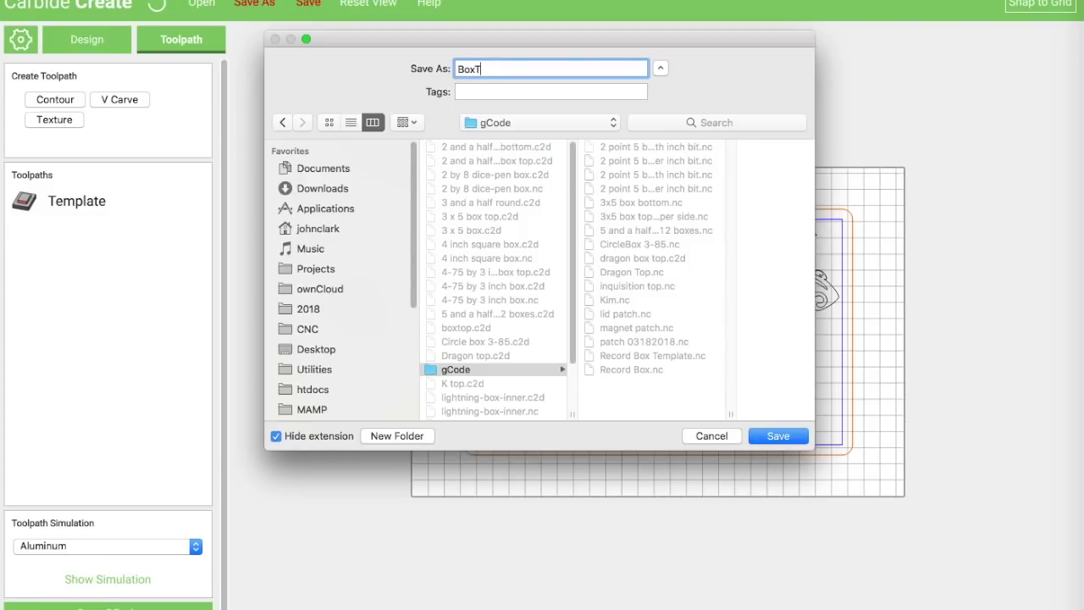
type("op Template")
left_click(781, 438)
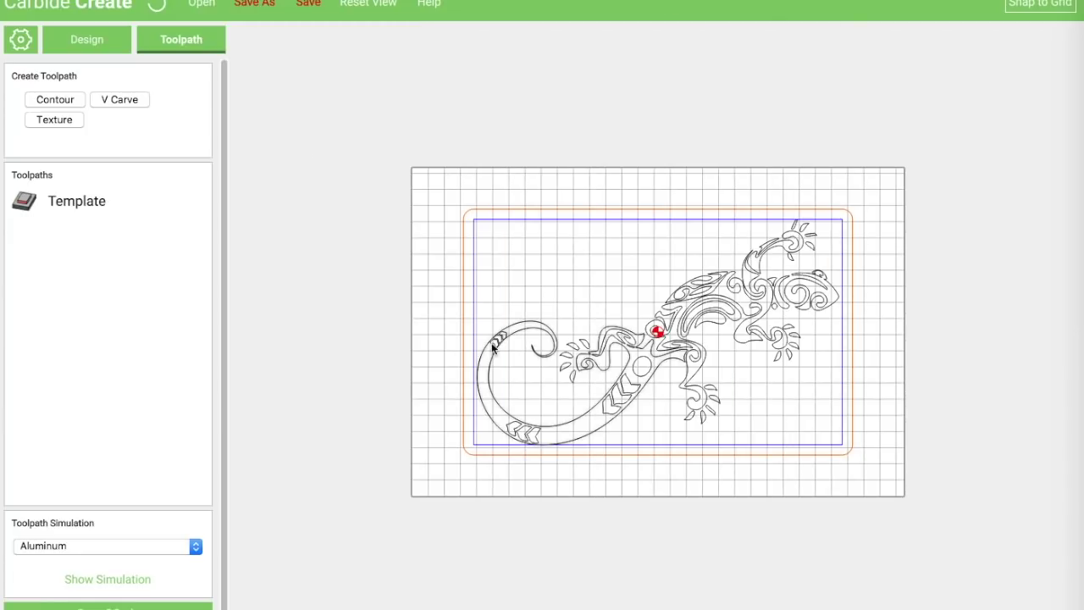
- Disable the Template toolpath and select only the lizard
right_click(70, 201)
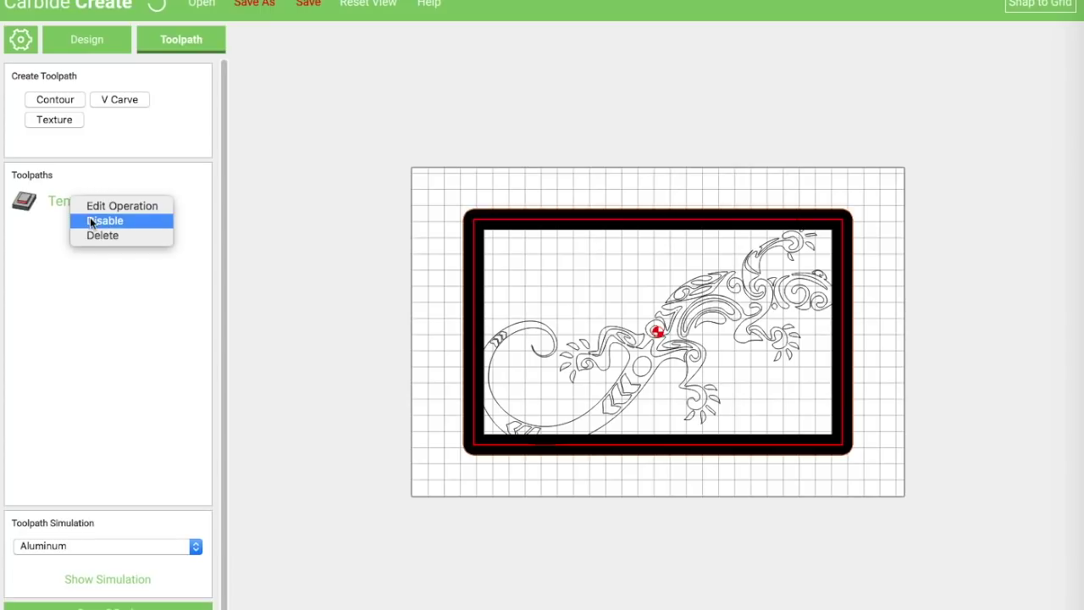
left_click(91, 221)
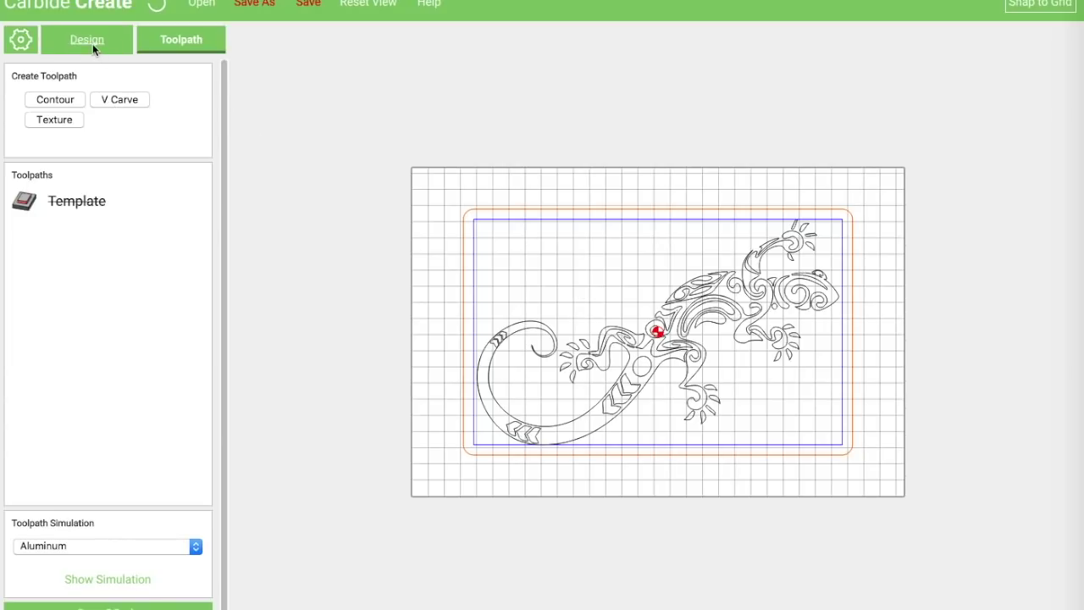
left_click_drag(483, 186, 886, 454)
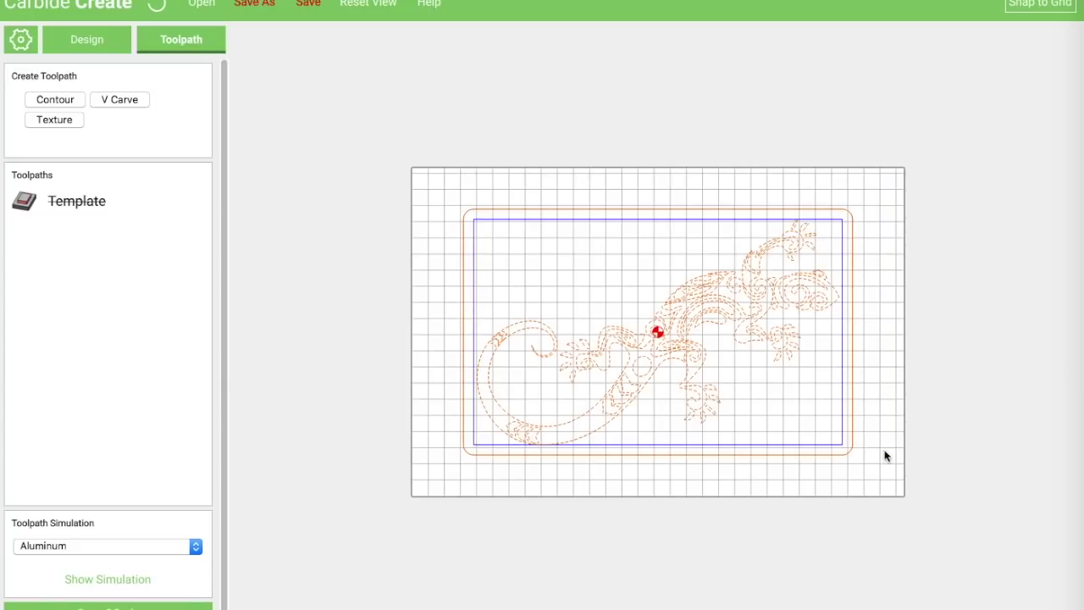
left_click(834, 455, "shift")
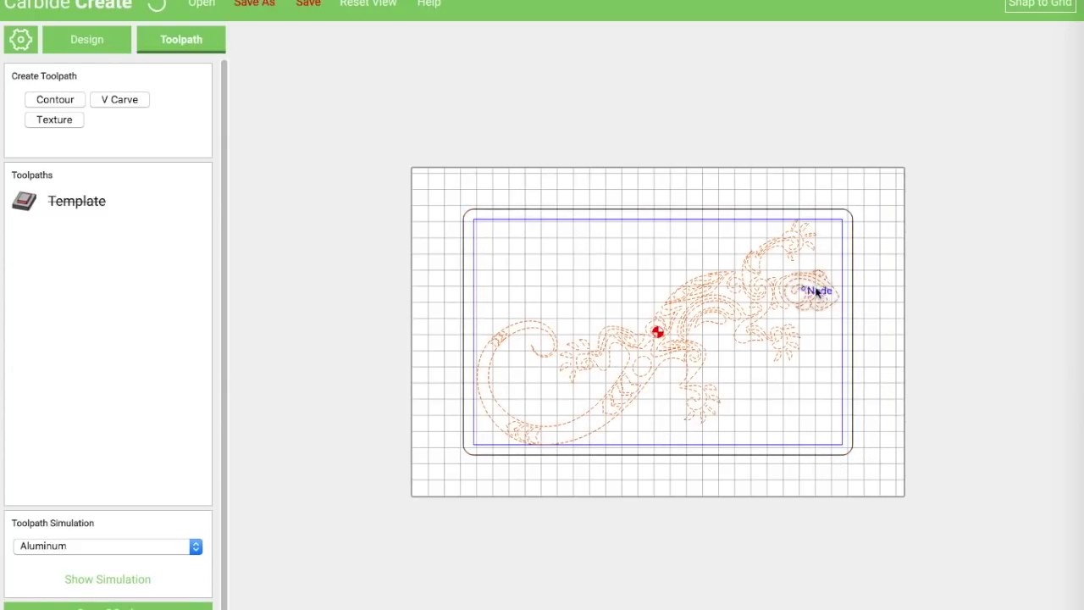
- Add a V-carve toolpath named Vcarve for the lizard using the #302 0.500 in Vee bit
left_click(118, 100)
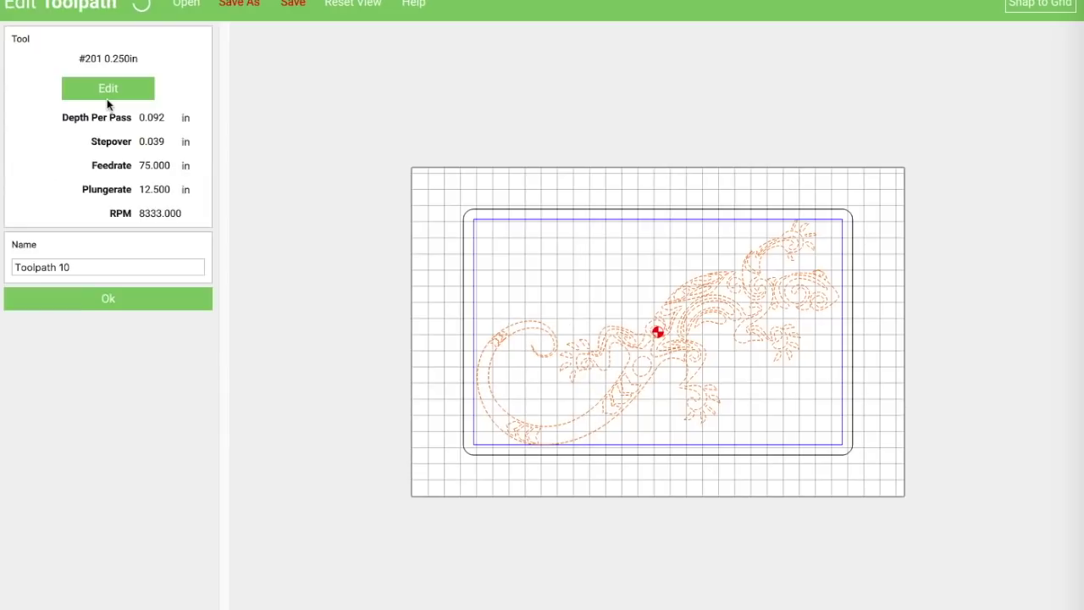
left_click(107, 90)
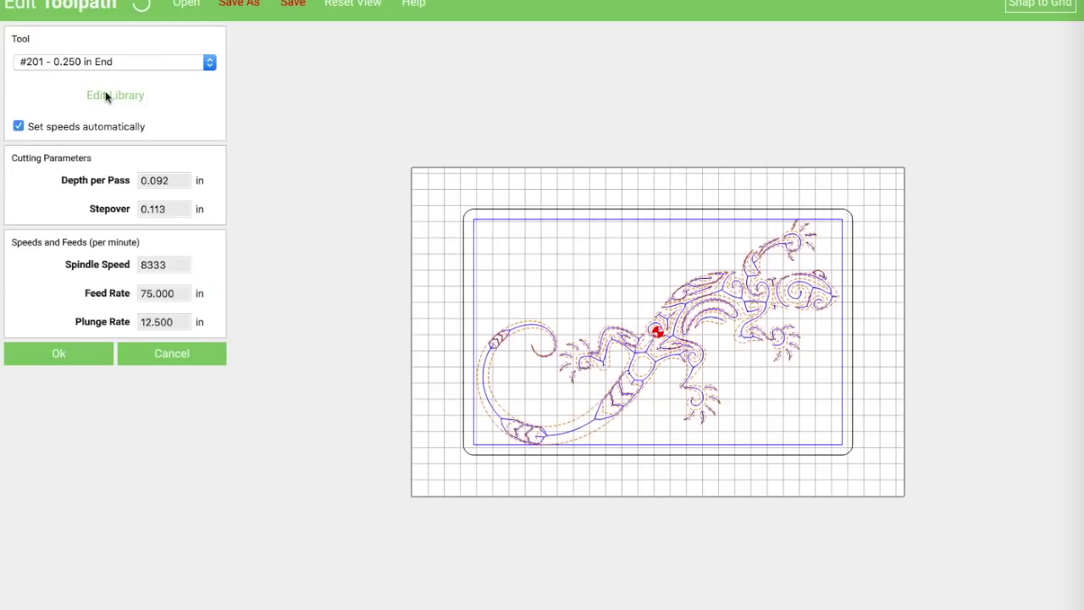
left_click(146, 63)
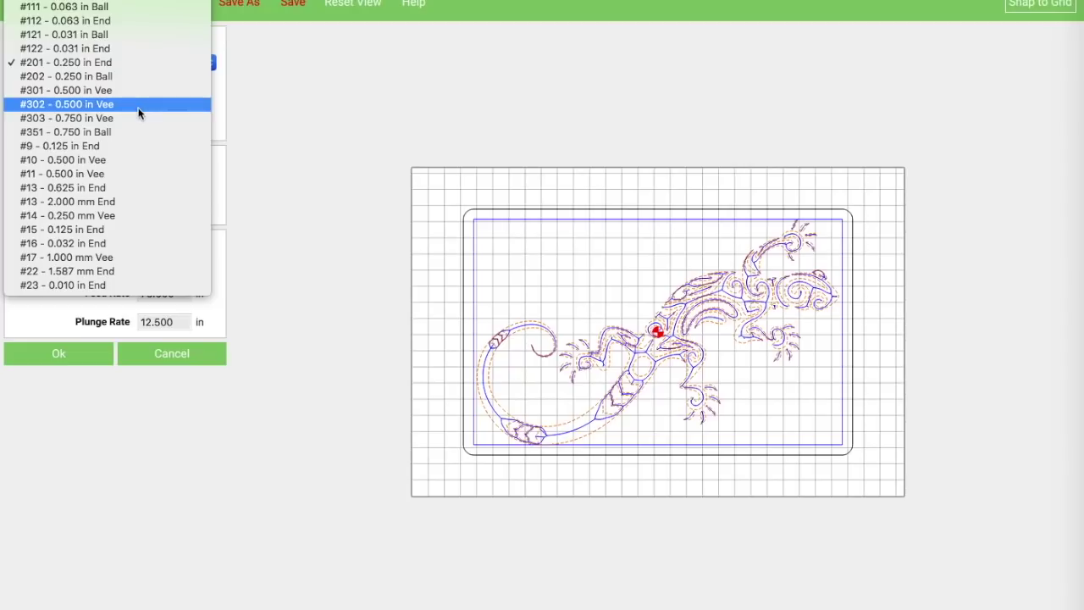
left_click(139, 109)
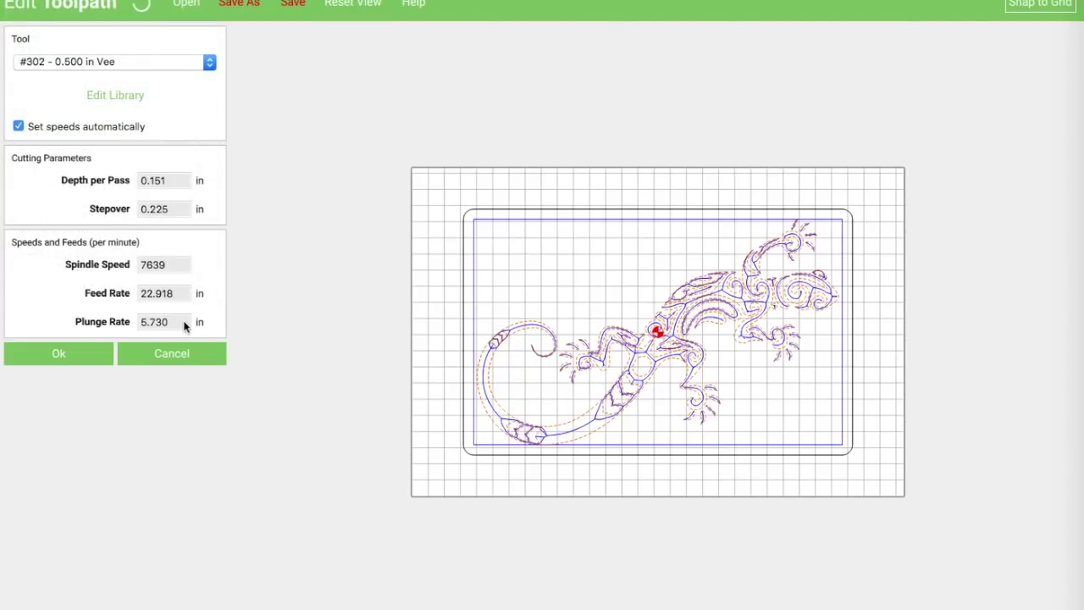
left_click(60, 354)
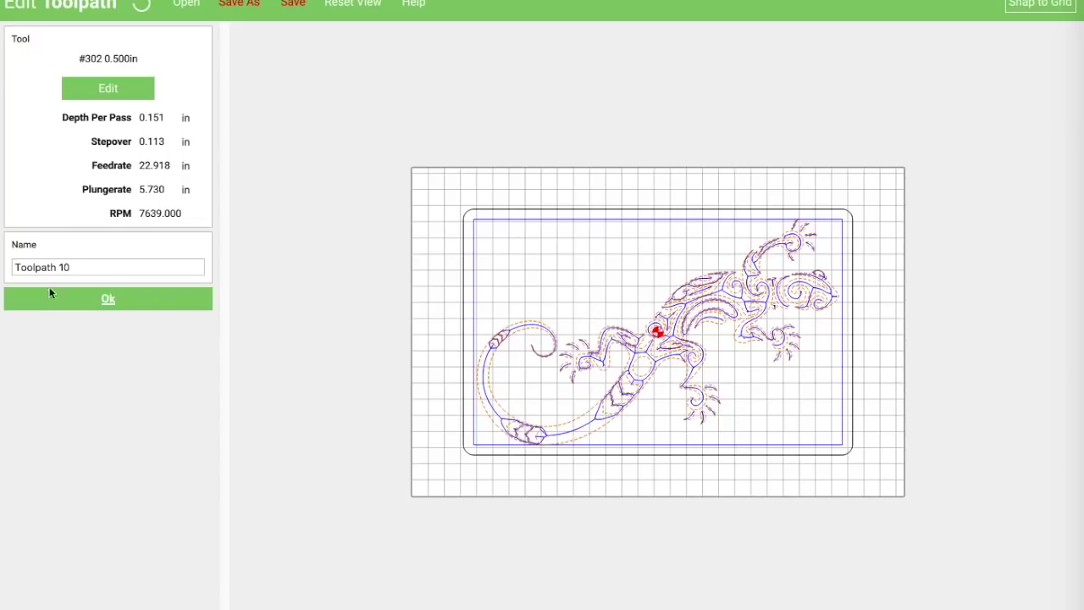
left_click_drag(75, 268, 7, 273)
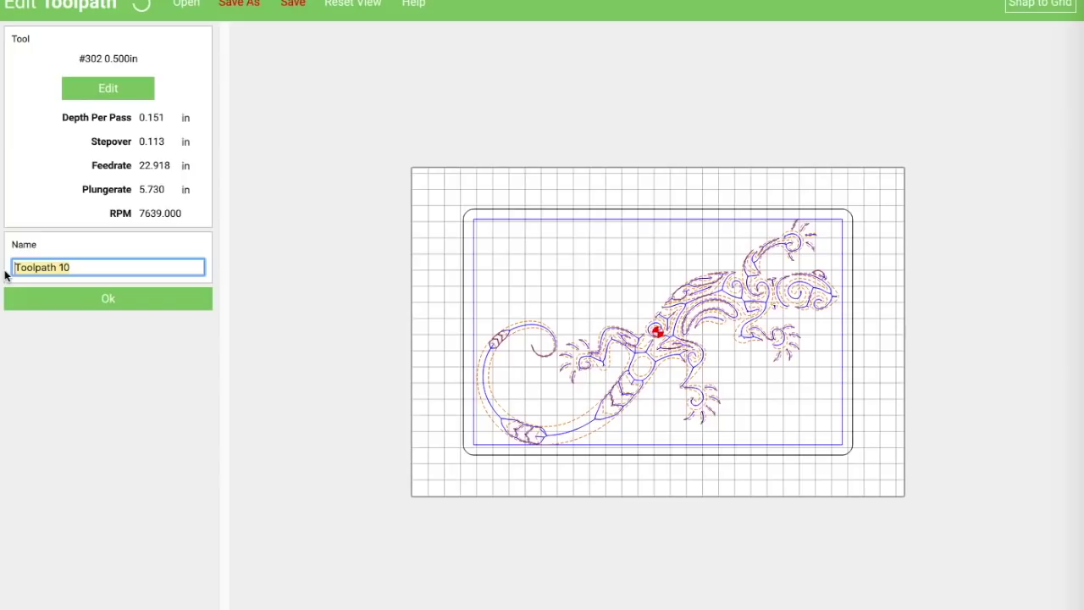
type("Vcarve")
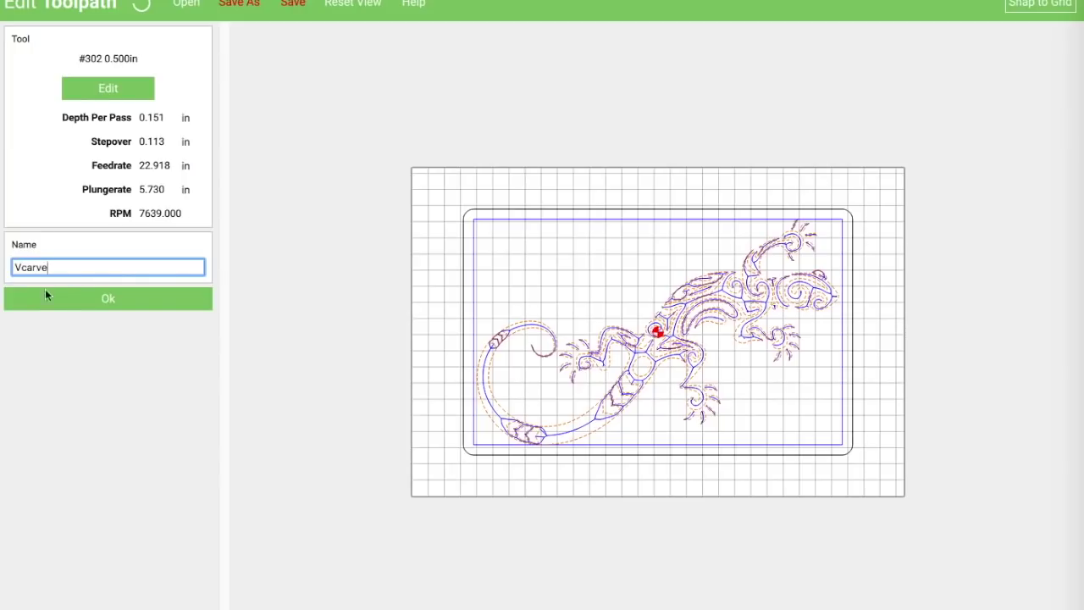
left_click(107, 301)
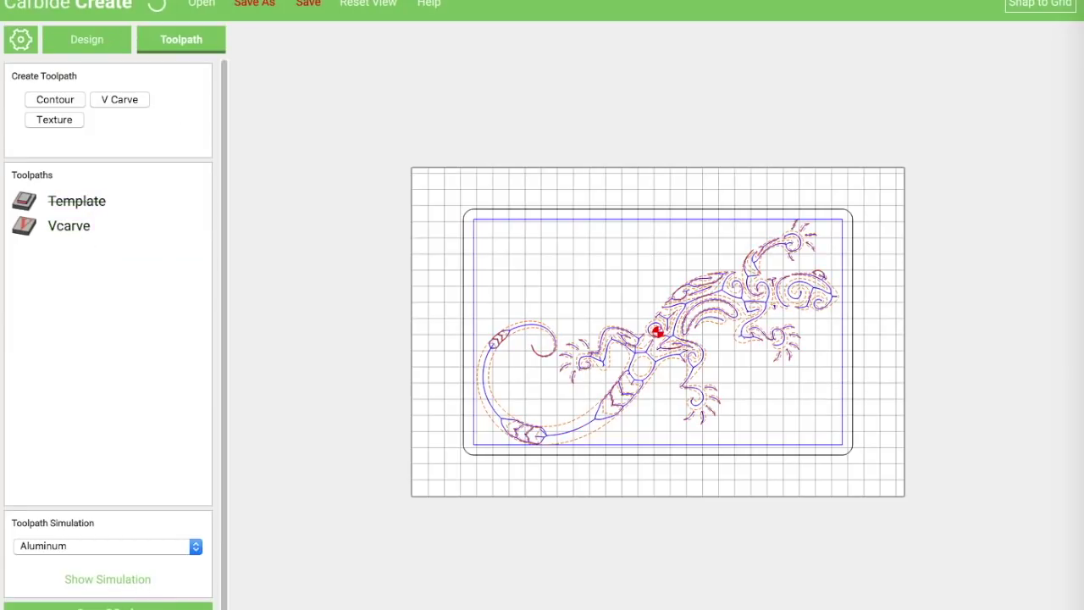
left_click(107, 605)
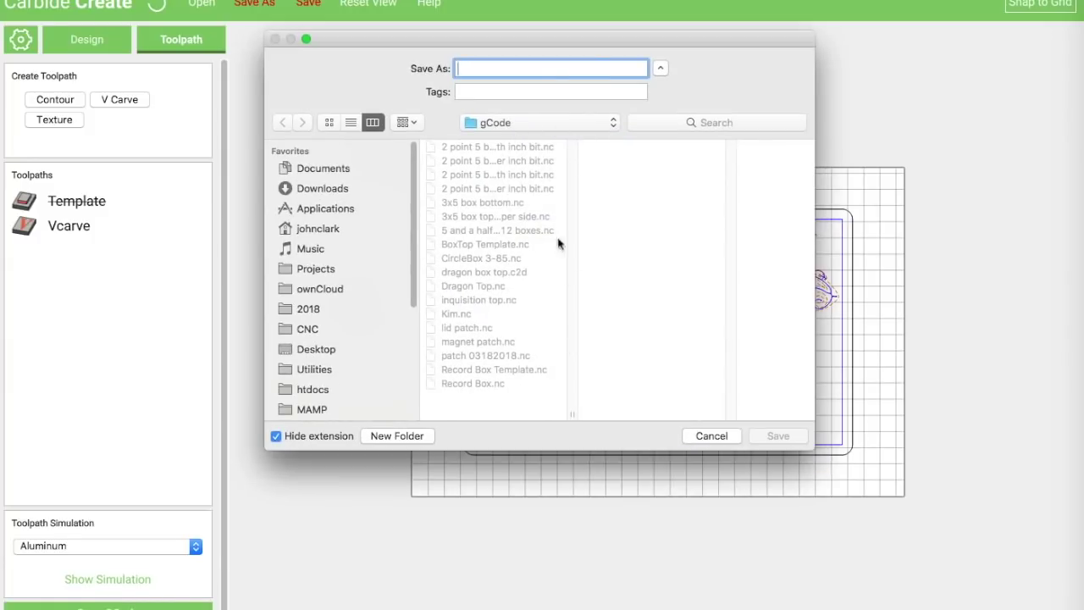
- Save the V-carve G-code as 'Box T' in the gCode folder
type("Bo")
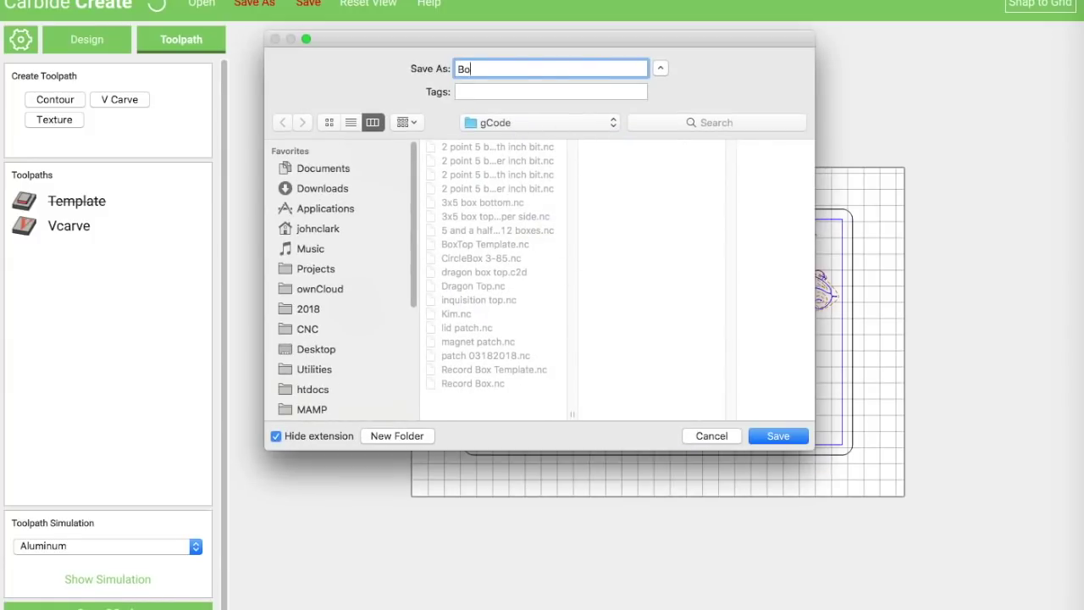
type("x Top V")
left_click(781, 437)
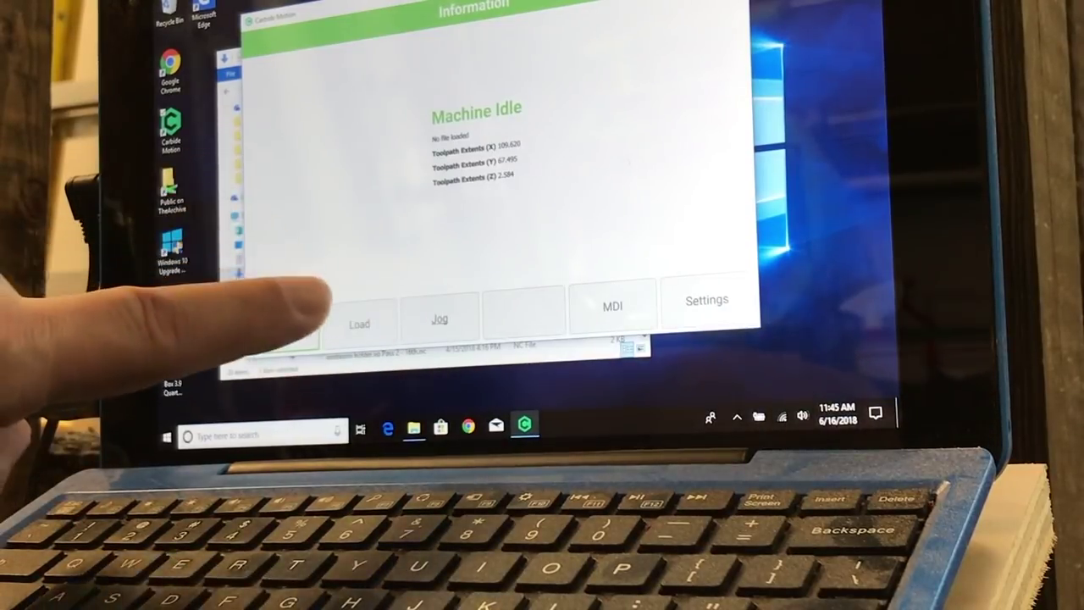
- Go from the jog controls to the Rapid XY Position screen in Carbide Motion
left_click(427, 316)
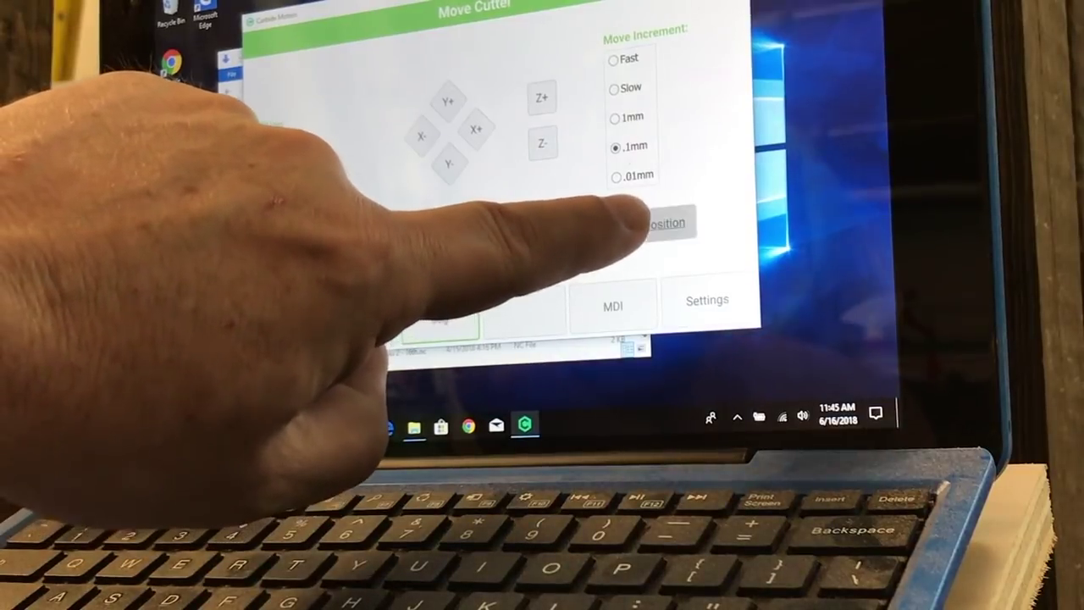
left_click(652, 223)
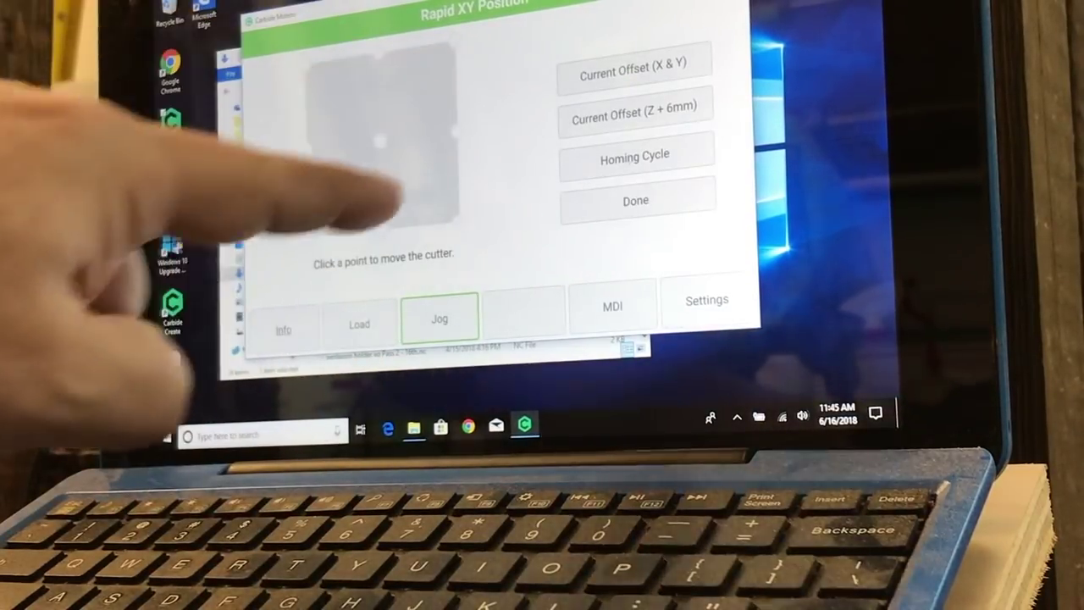